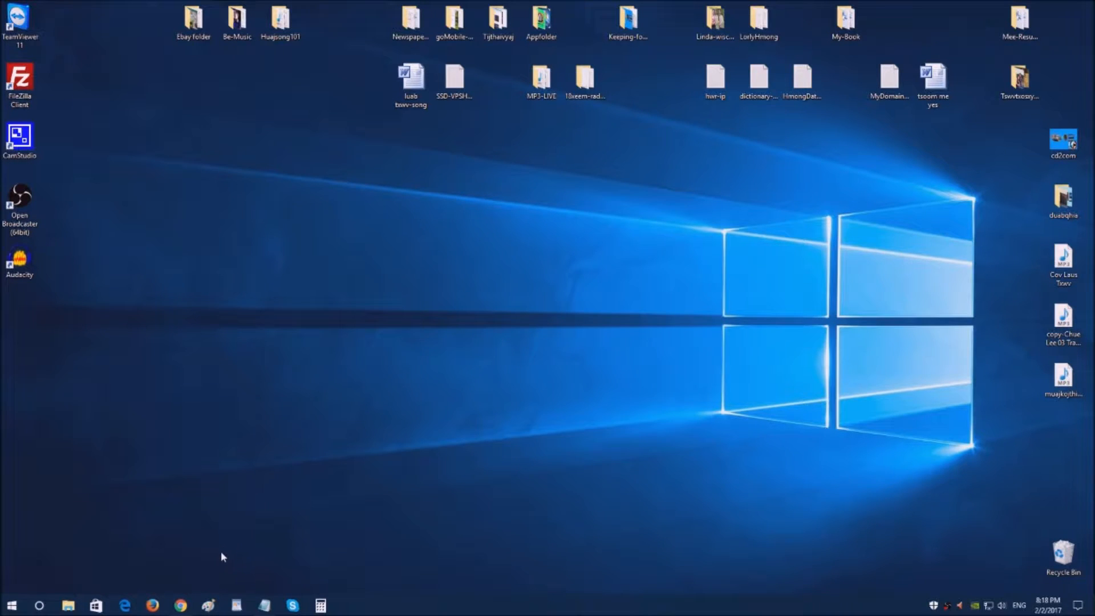
In Chrome, search Google for "google domains" and open the Google Domains website.
click(180, 605)
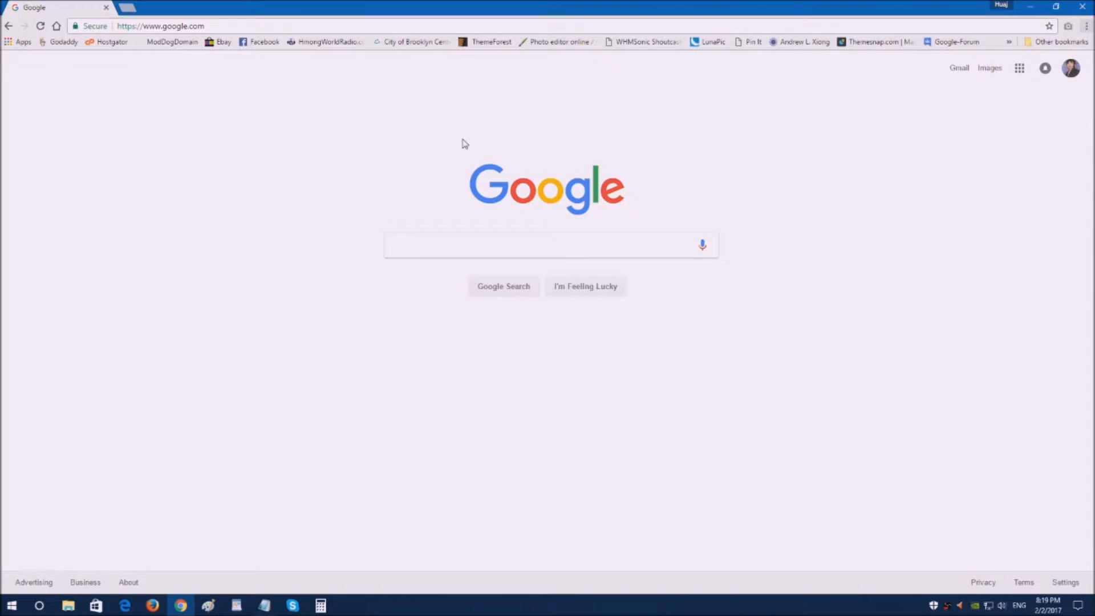
click(402, 246)
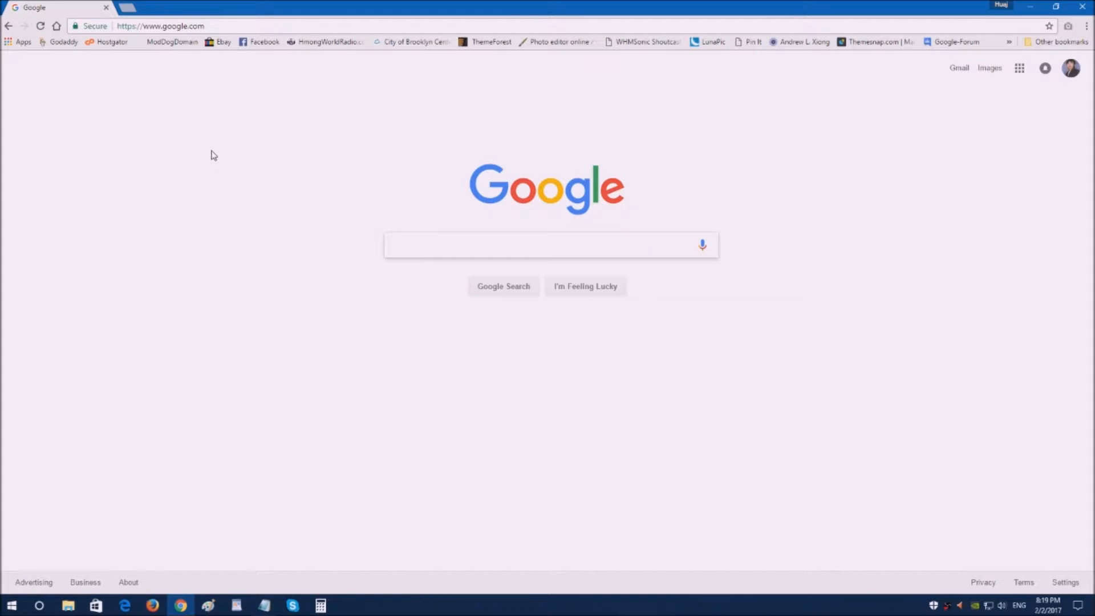
text(goo)
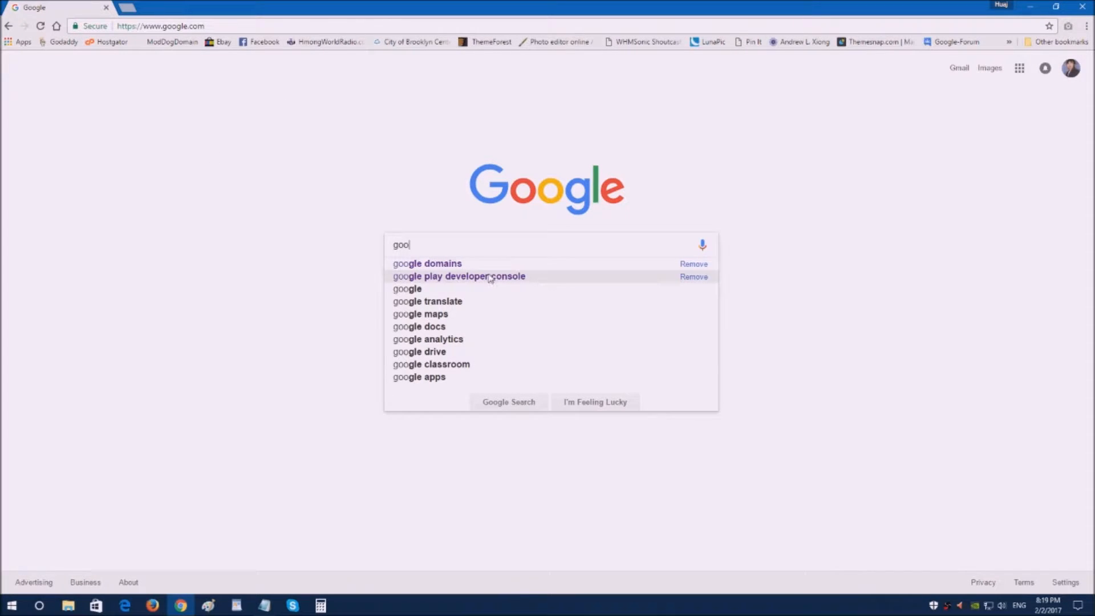
click(450, 270)
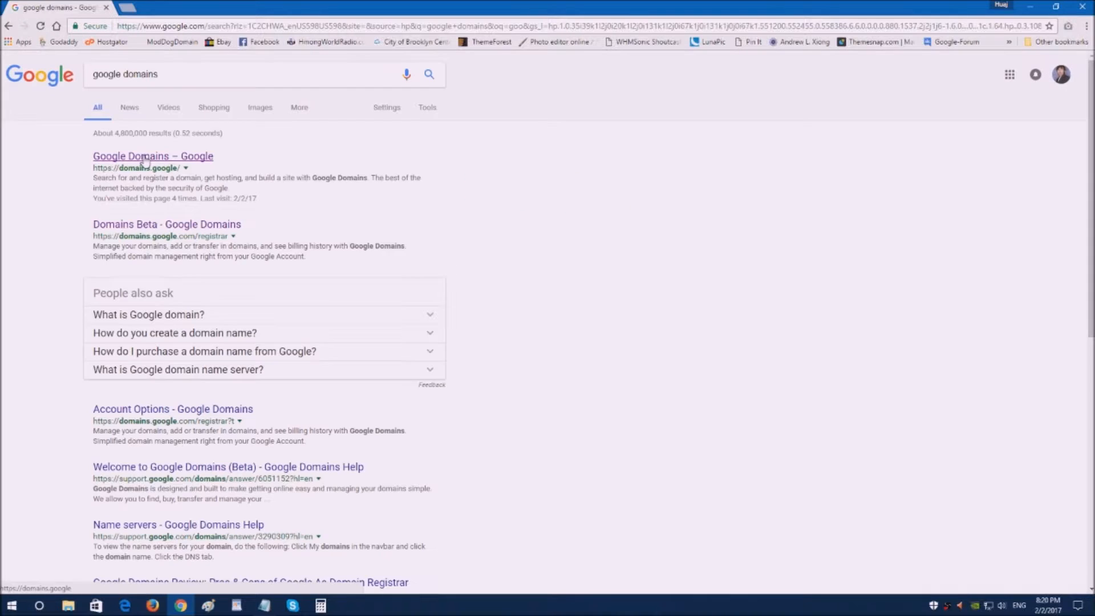
click(146, 160)
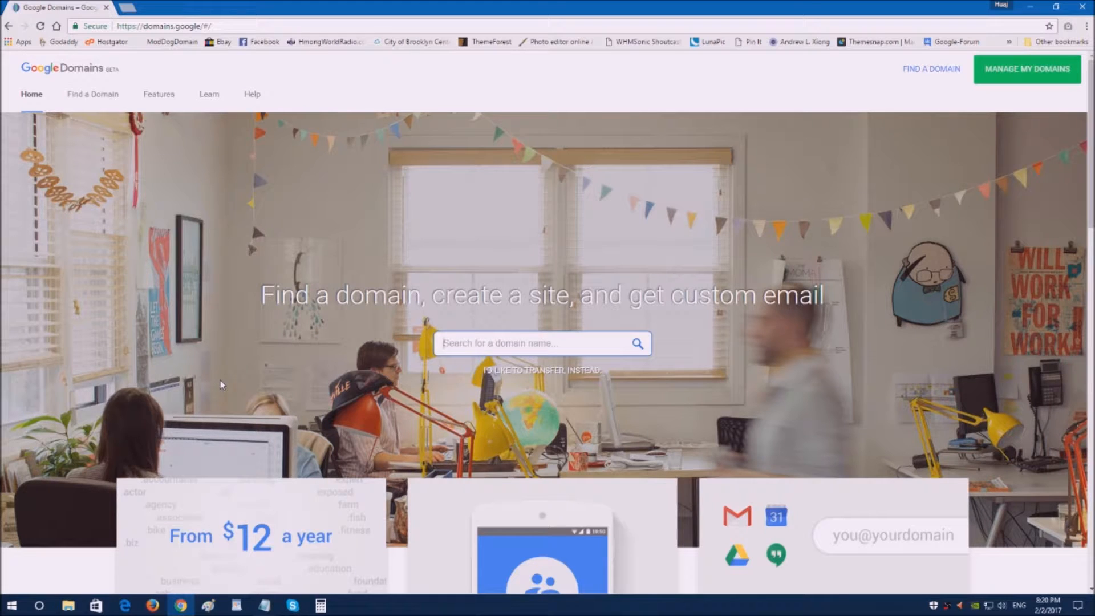
Search for the domain kevhlub.com and buy its 1-year registration with the saved payment card.
text(kevhlub.com)
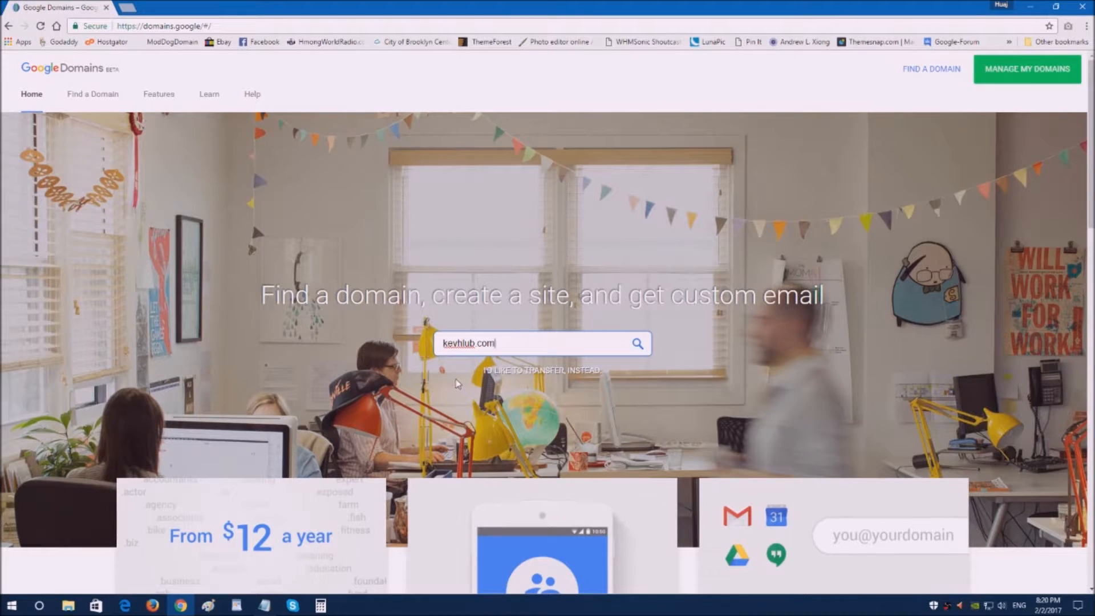
key(Return)
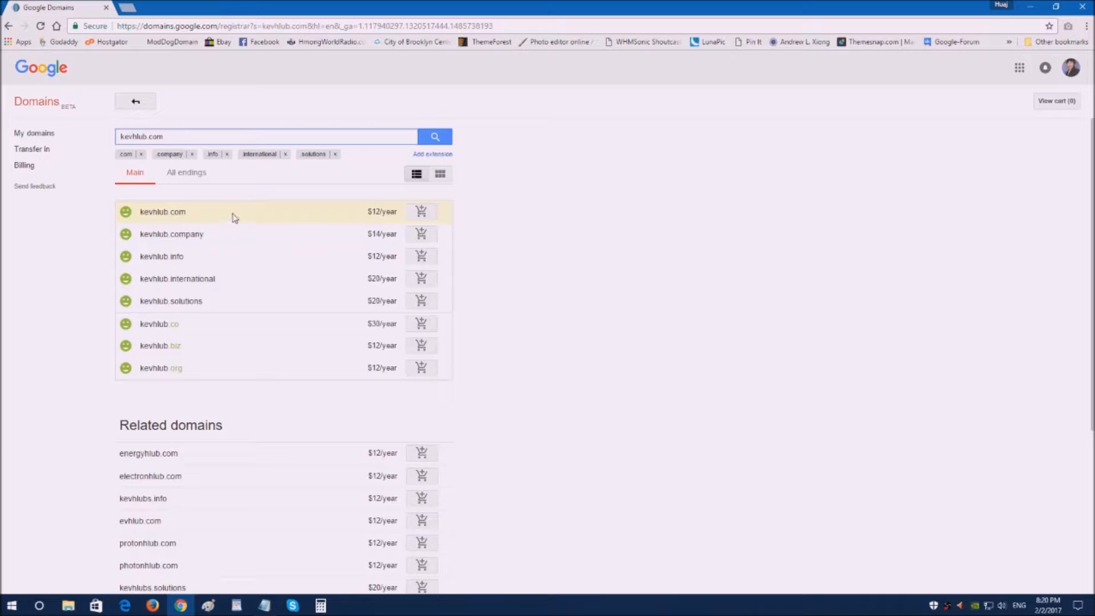
click(421, 212)
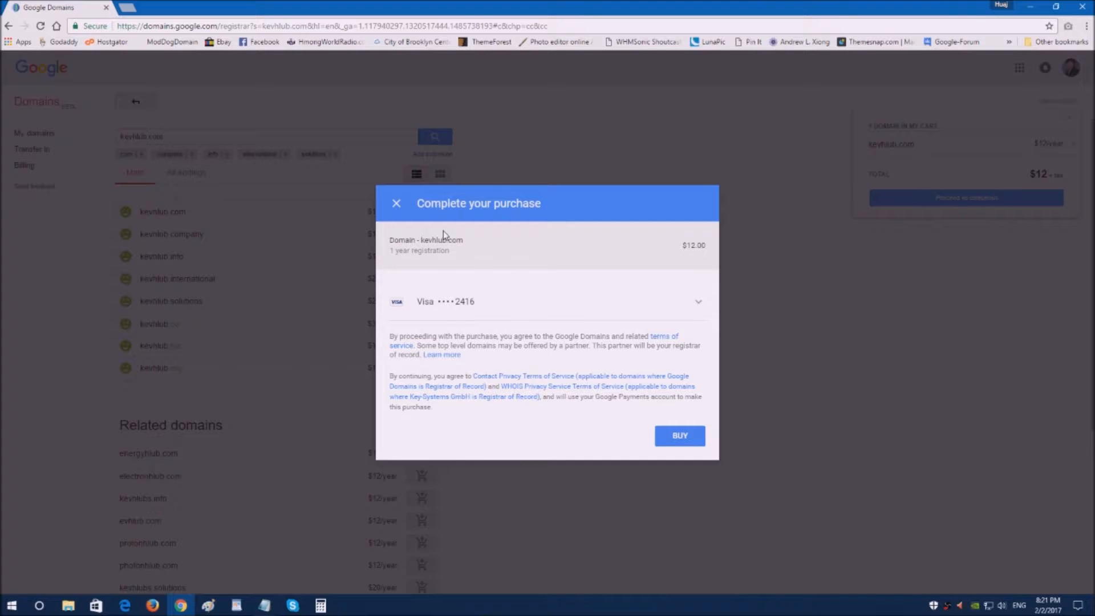
click(679, 437)
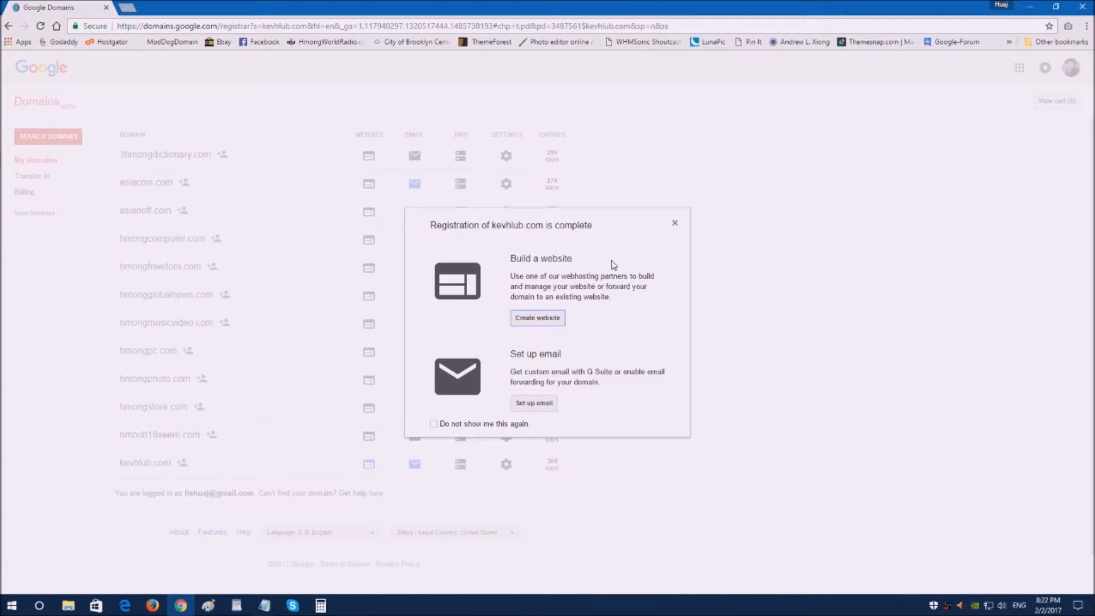
Choose Blogger as the website builder for kevhlub.com and start creating a new blog.
click(536, 325)
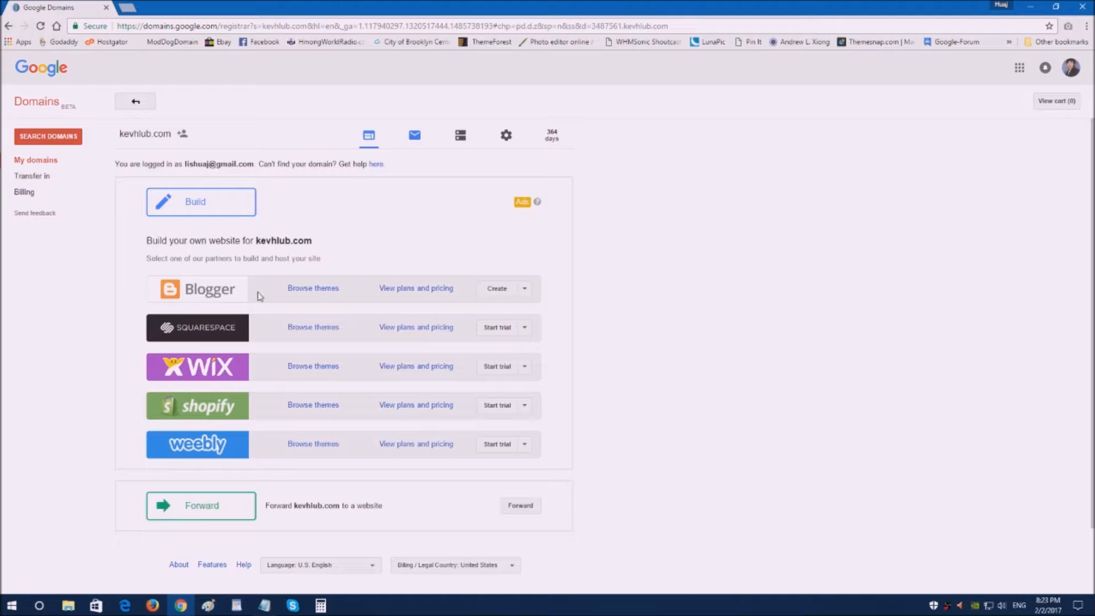
click(499, 290)
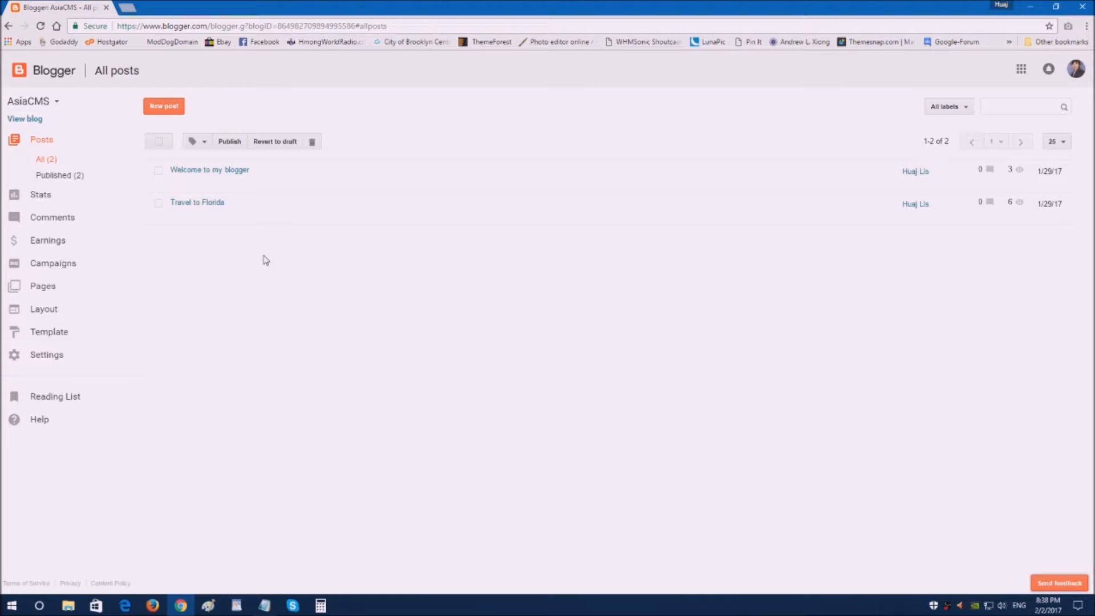
mouse_move(169, 227)
click(56, 103)
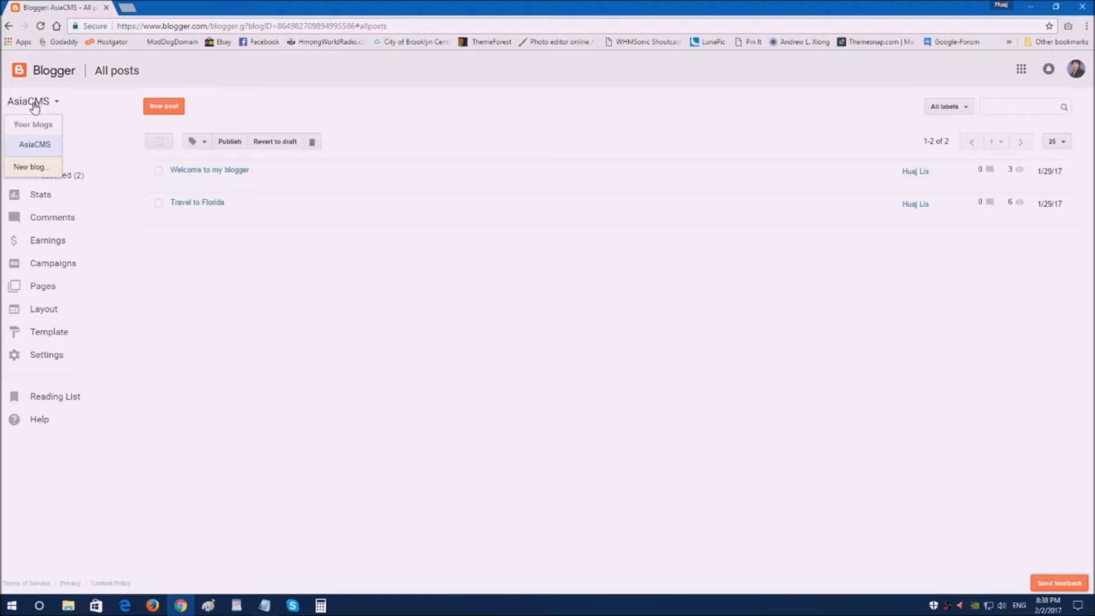
click(21, 168)
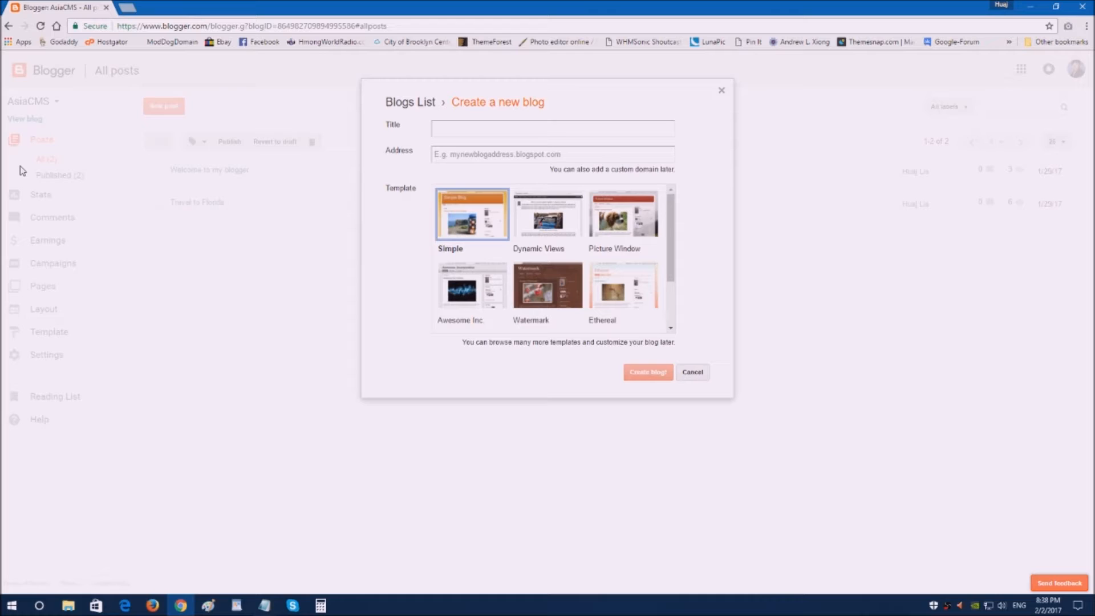
click(443, 128)
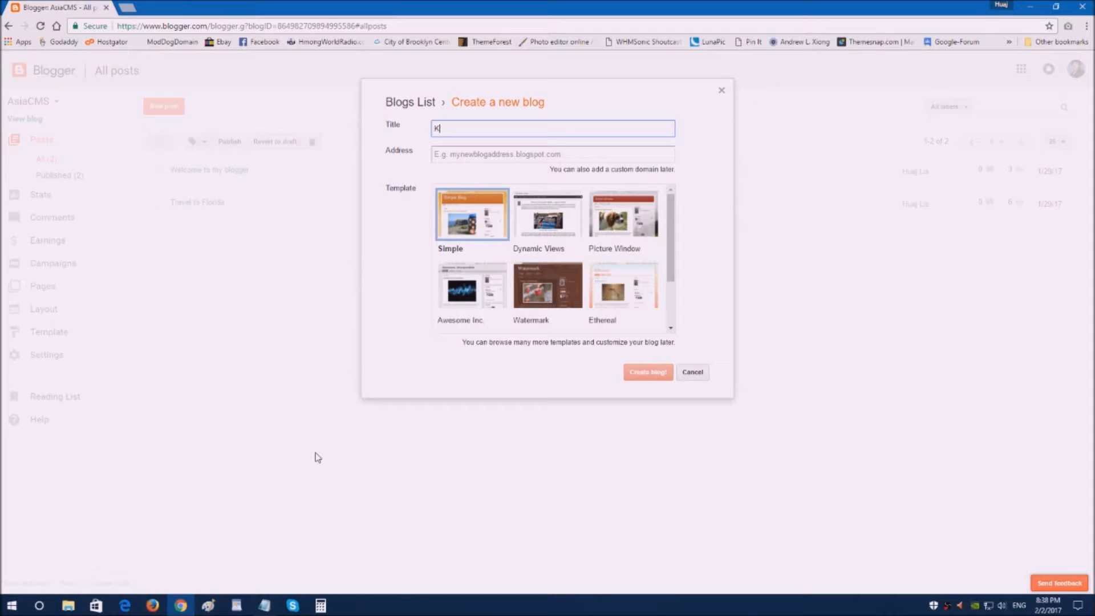
text(KevHlub.com)
click(447, 152)
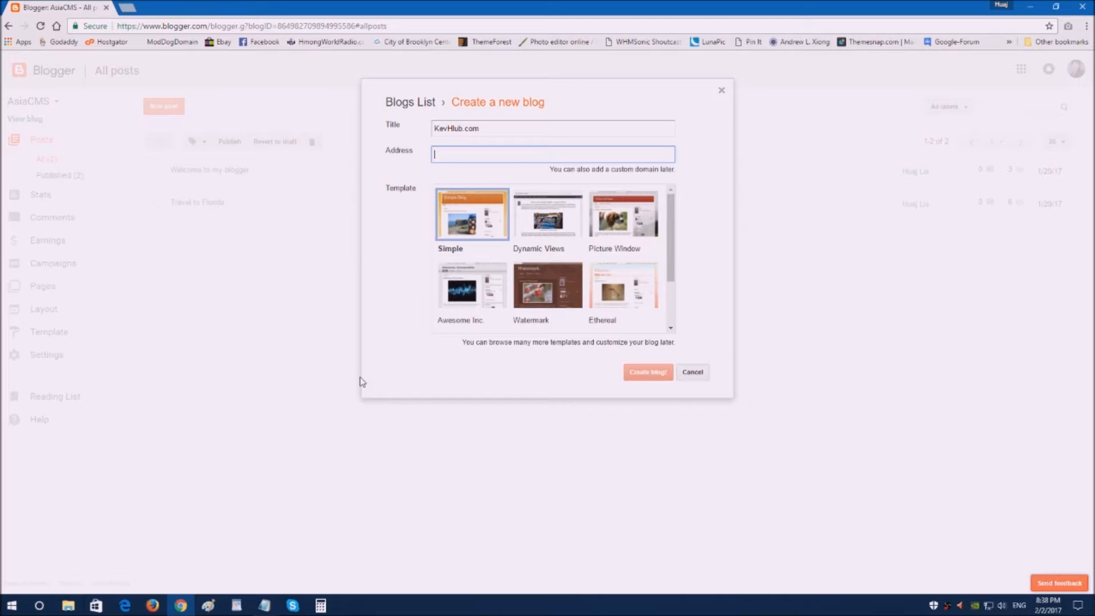
text(www)
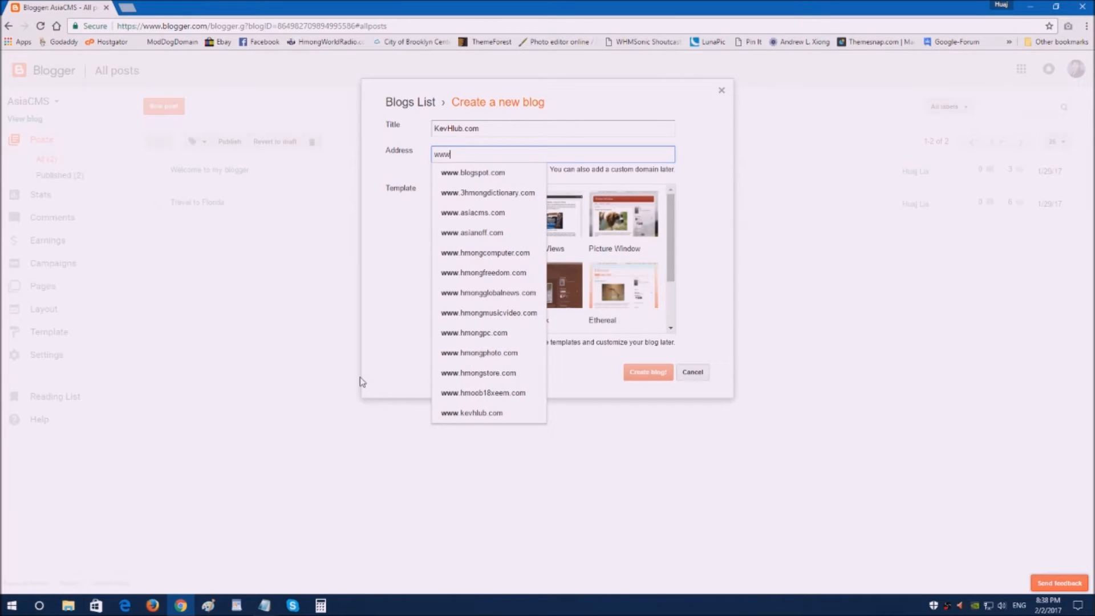
text(.kevhlub.com)
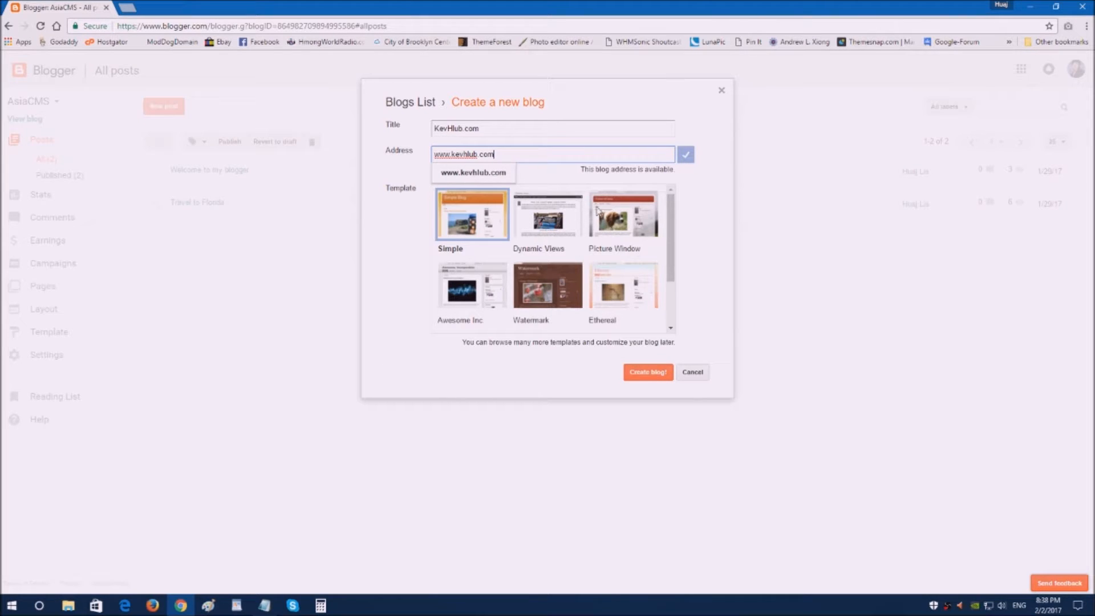
Select the Awesome Inc. template and create the blog.
click(713, 272)
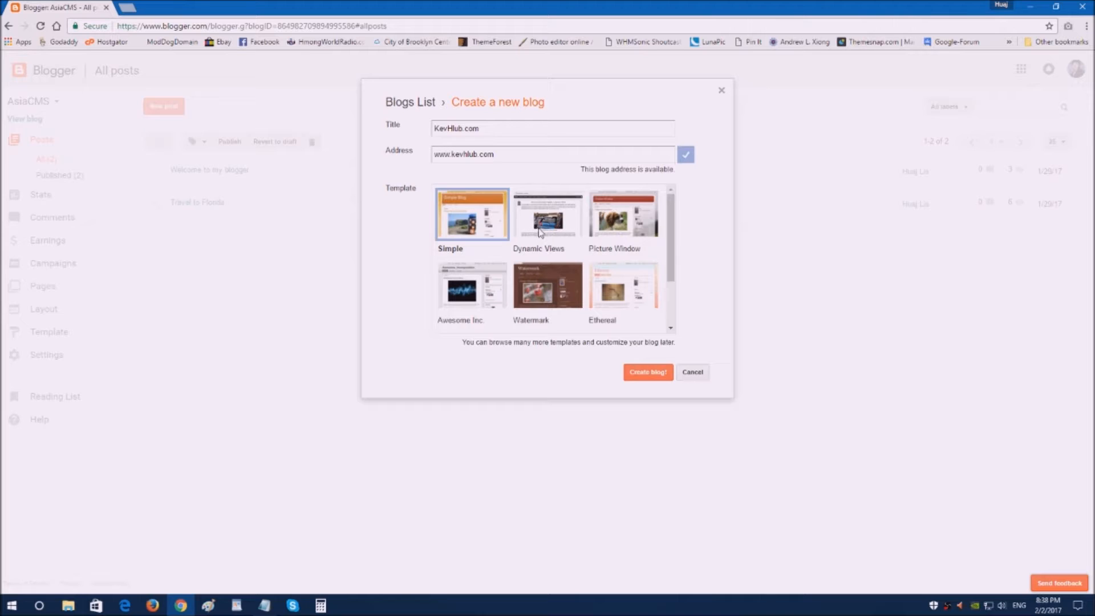
drag(667, 235, 668, 275)
scroll(667, 274, up, 1)
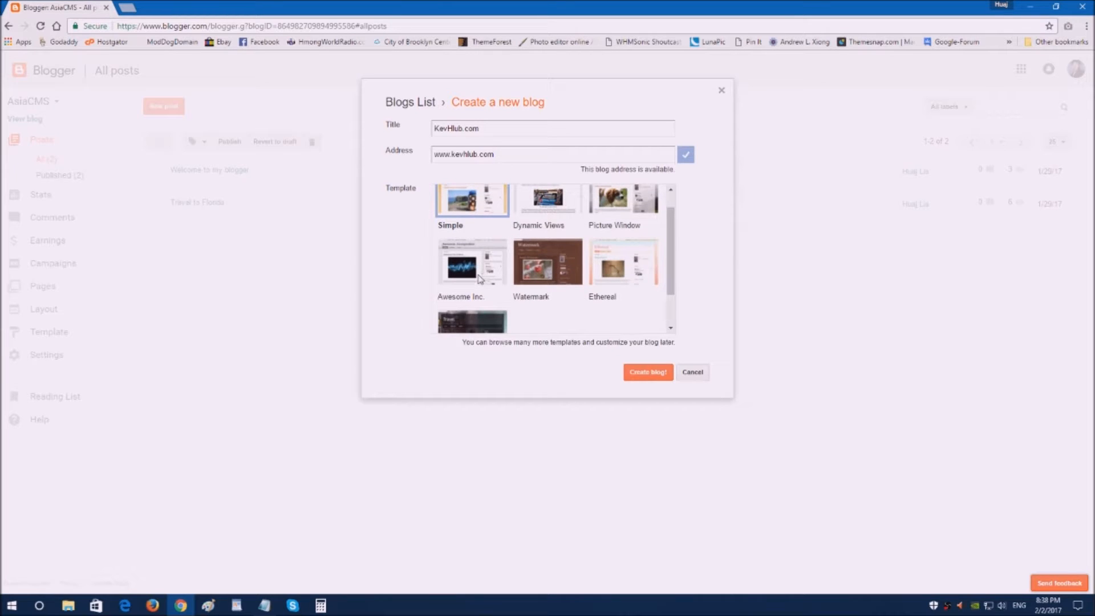
click(478, 277)
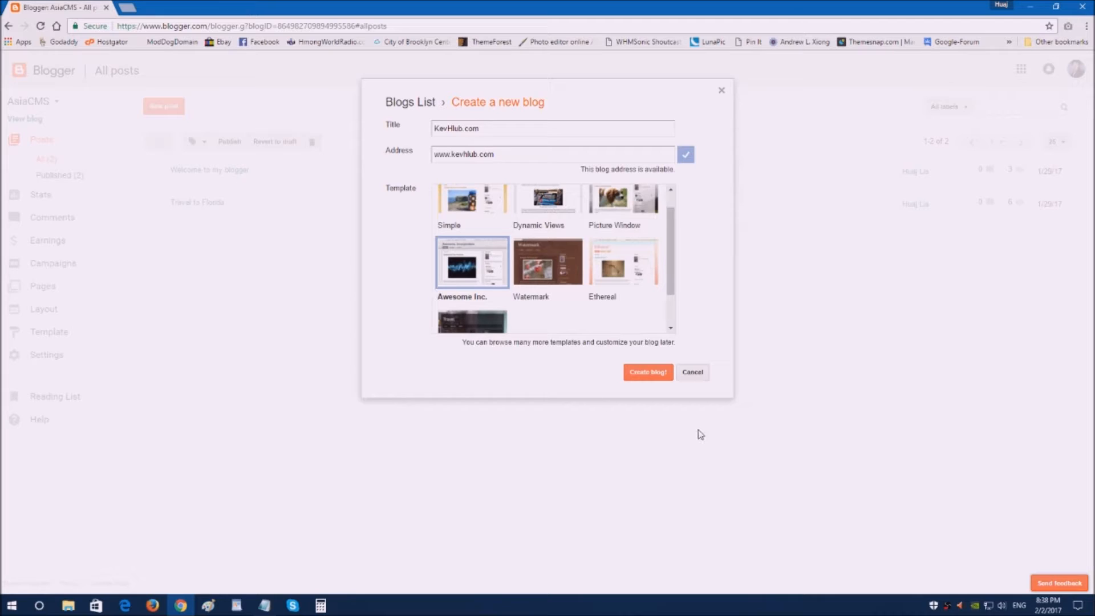
click(648, 372)
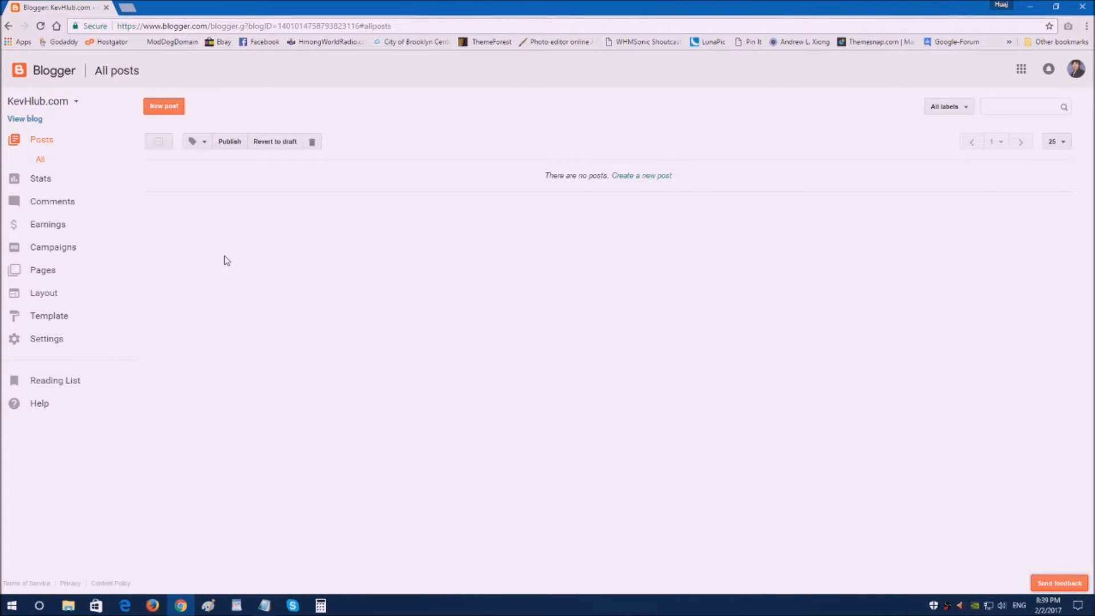
Start a new post on the KevHlub.com blog and open the option to add an image from a URL.
click(165, 108)
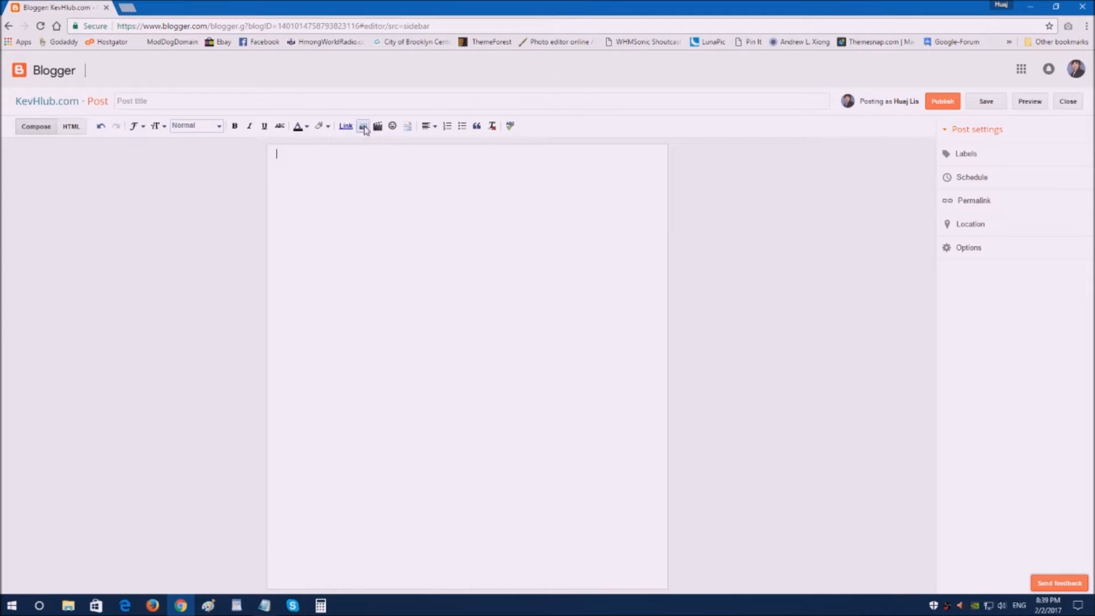
click(365, 129)
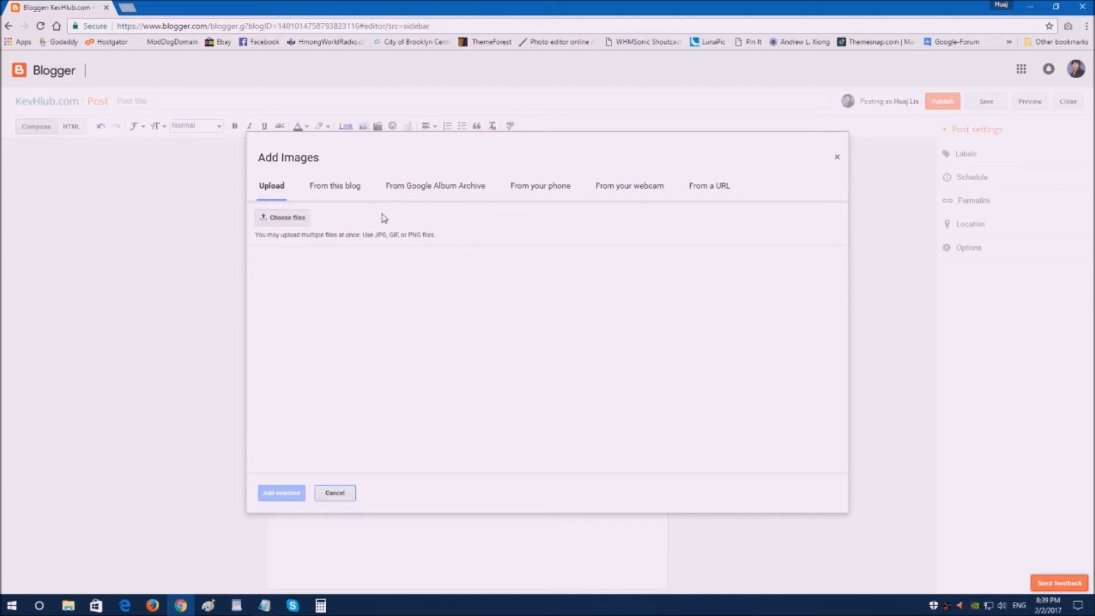
click(717, 190)
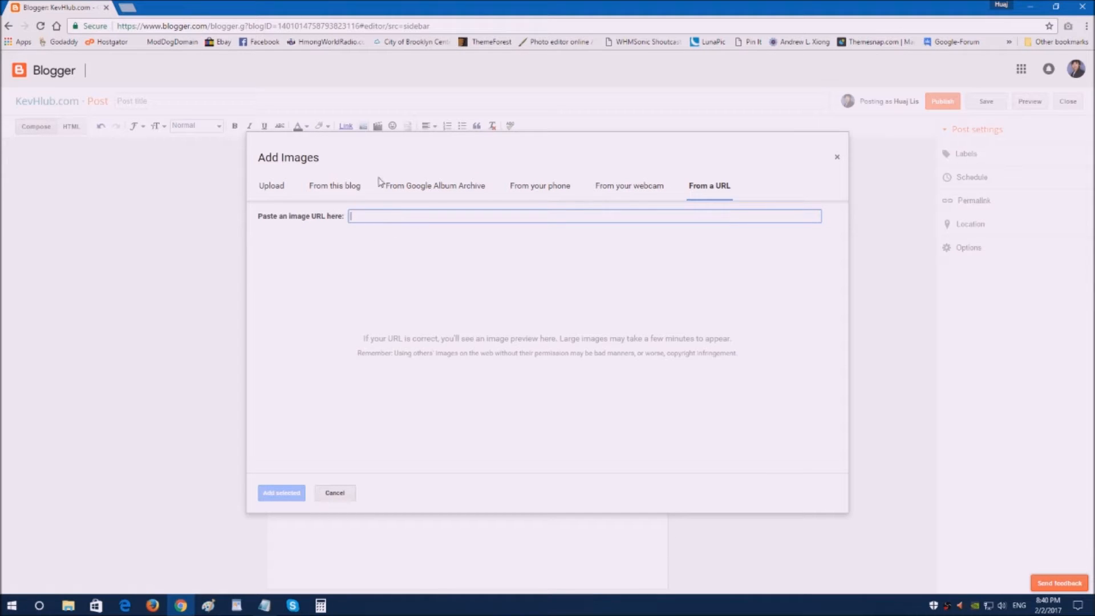
In a new browser tab, search for "hmong" and copy the image address of the Hmong women at Coc Ly market photo.
click(129, 10)
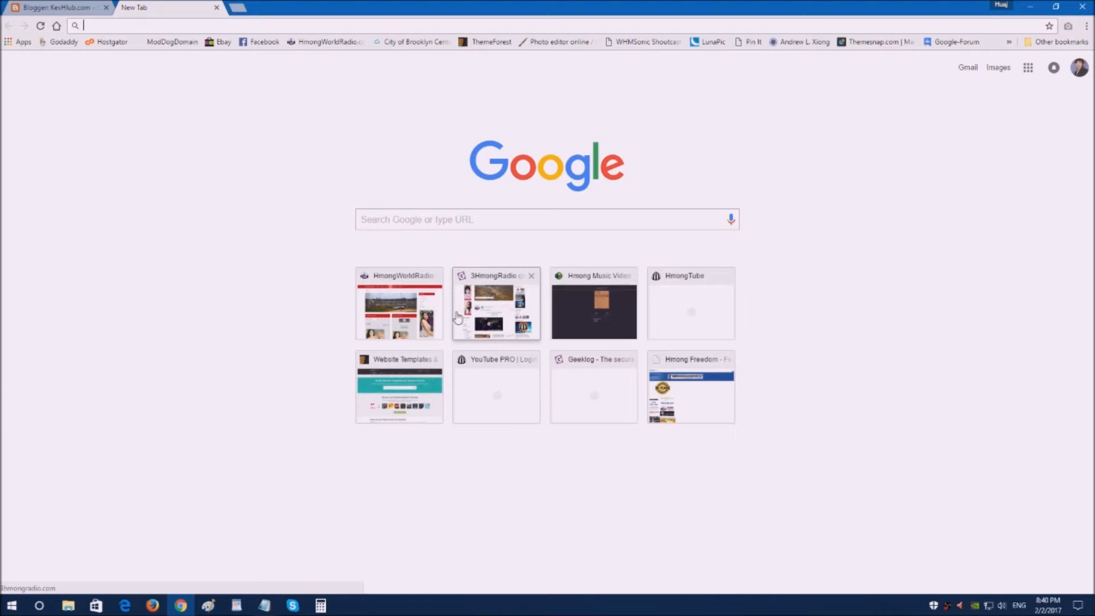
click(435, 222)
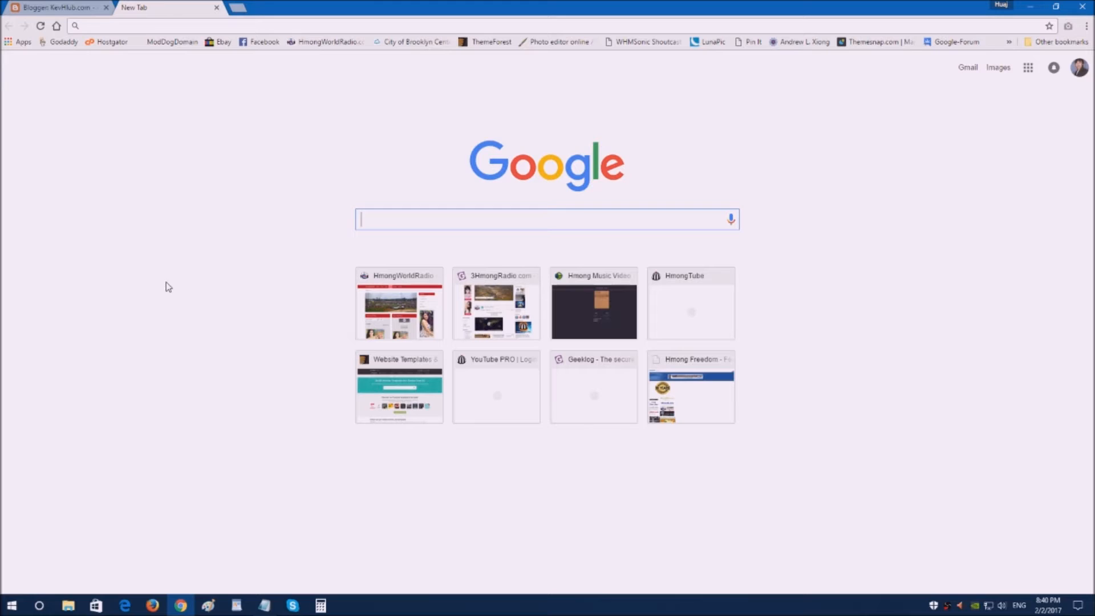
text(hmong)
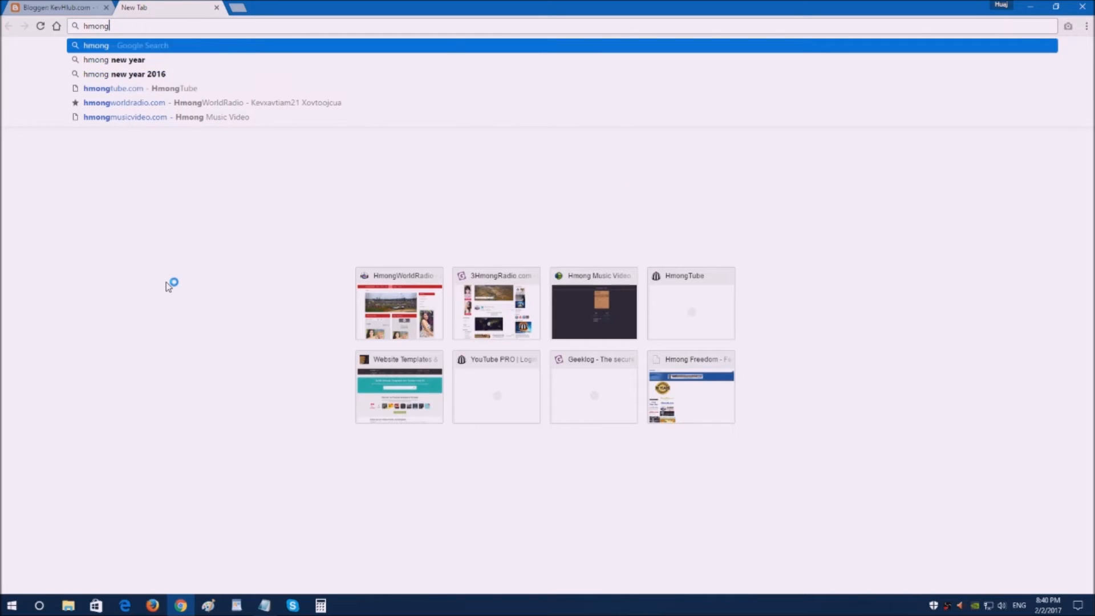
key(Return)
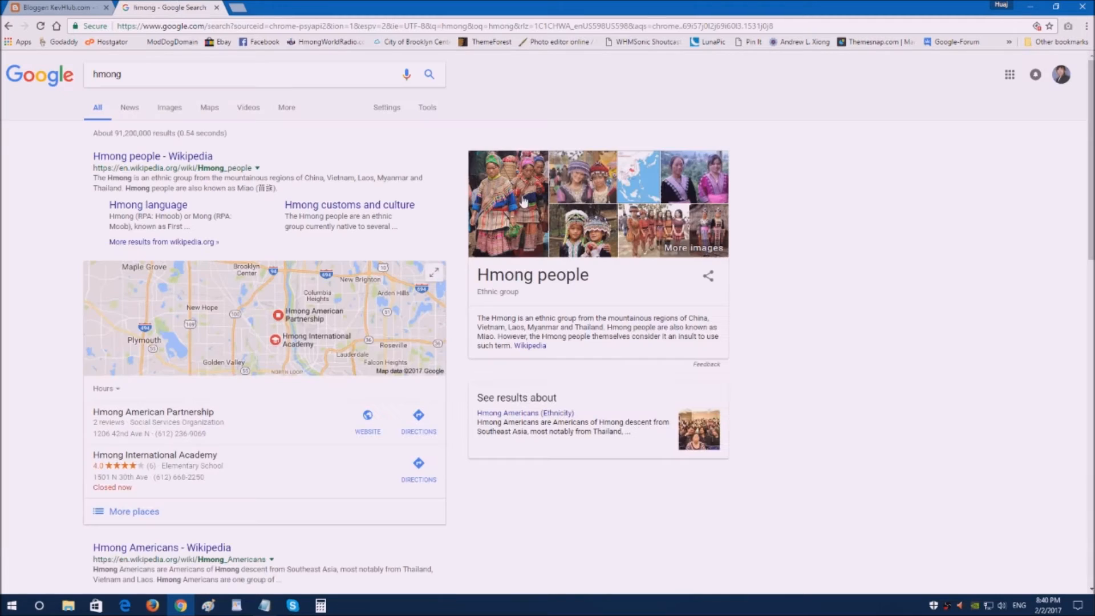
click(520, 198)
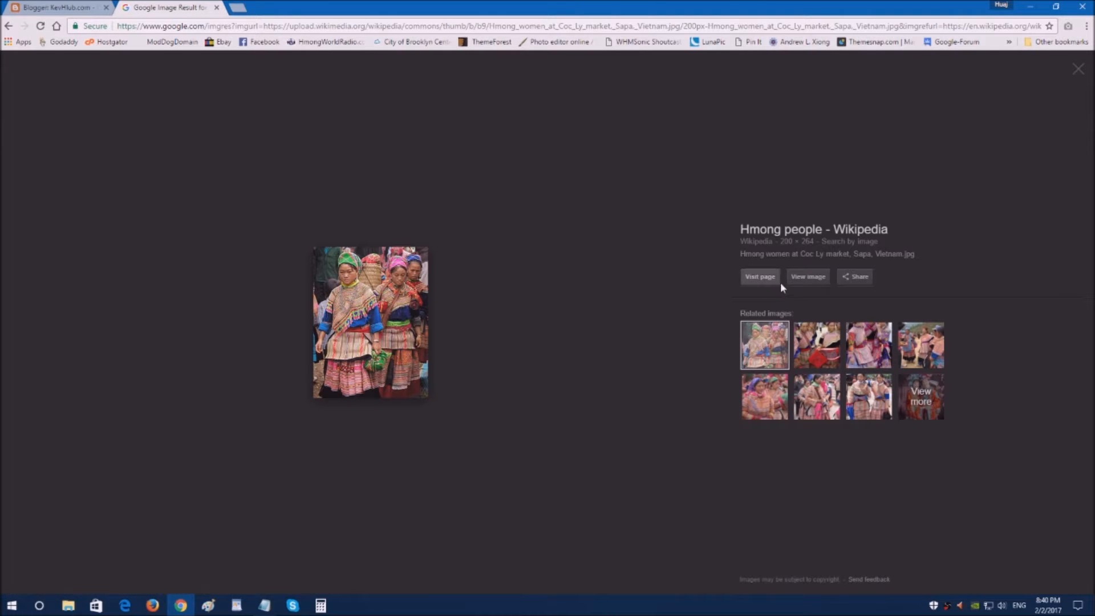
right_click(403, 347)
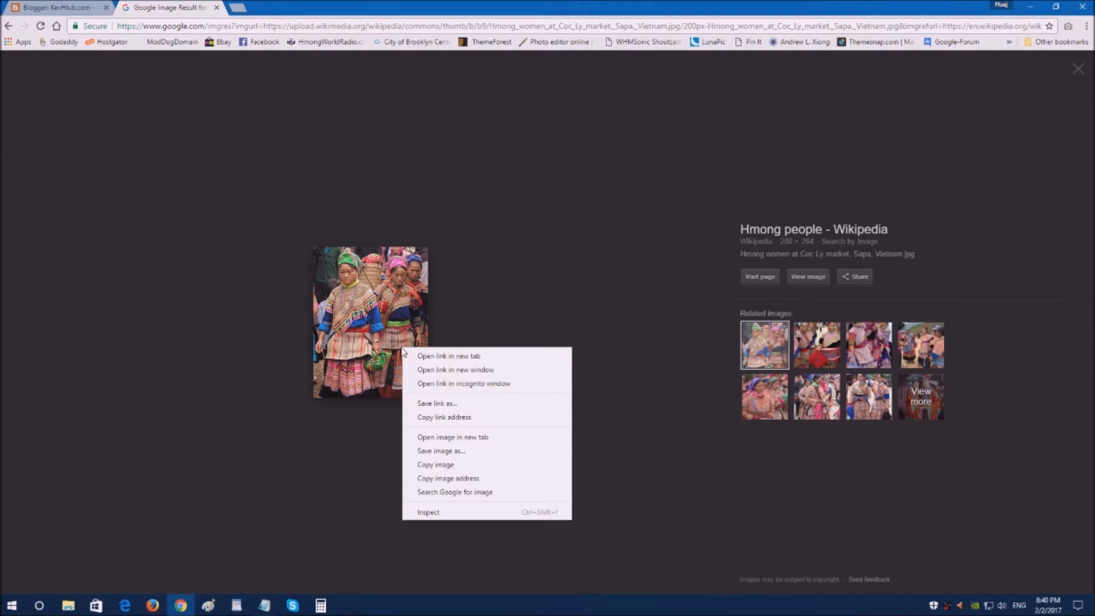
click(456, 479)
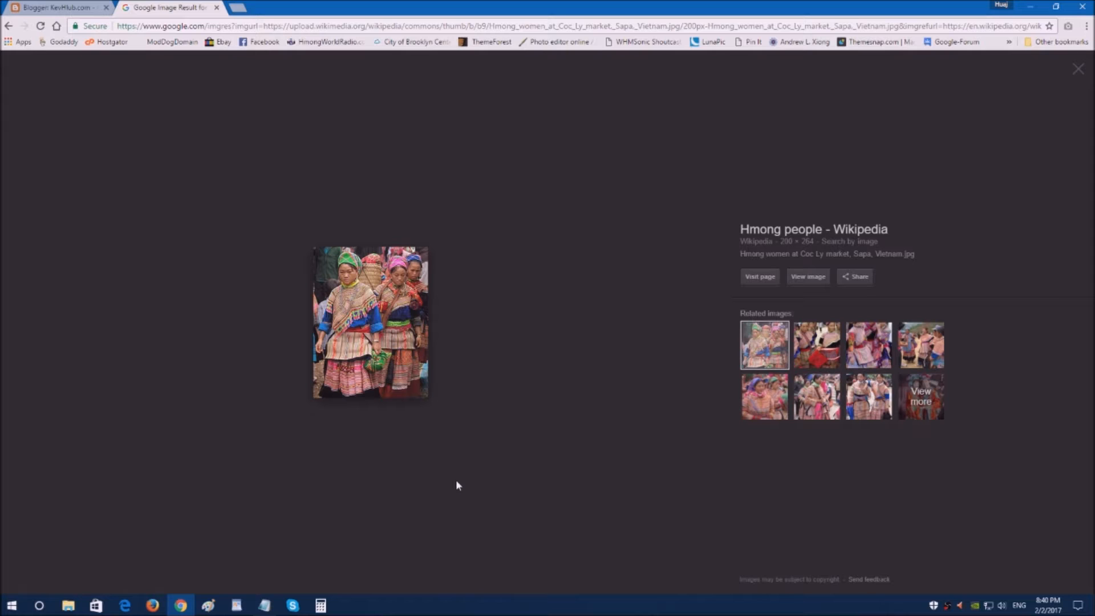
Back in the Blogger post, paste the copied image address and add the picture to the post.
click(85, 6)
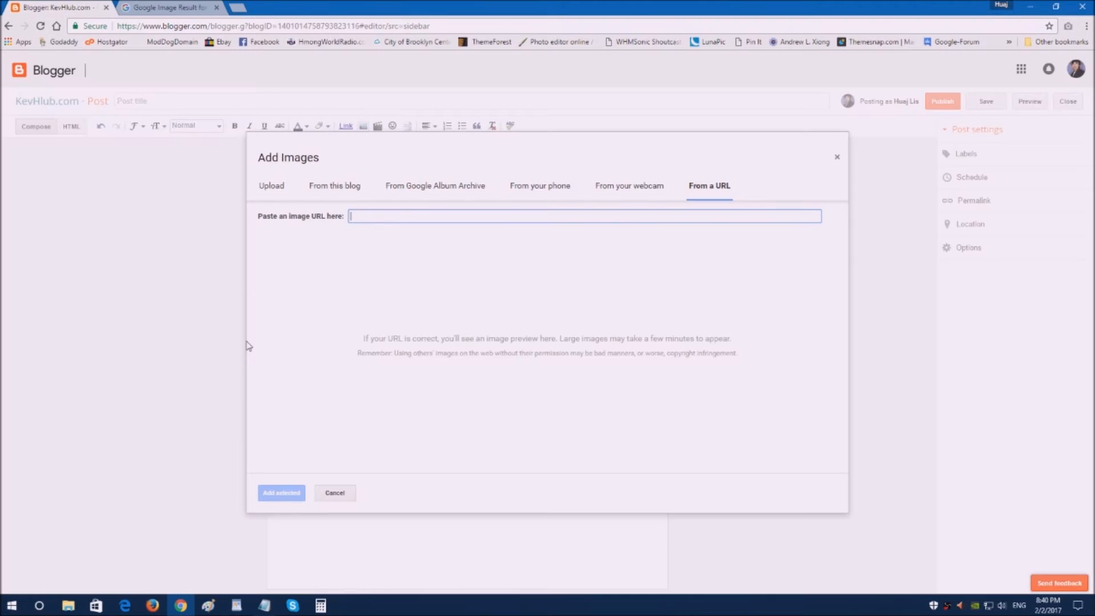
right_click(361, 215)
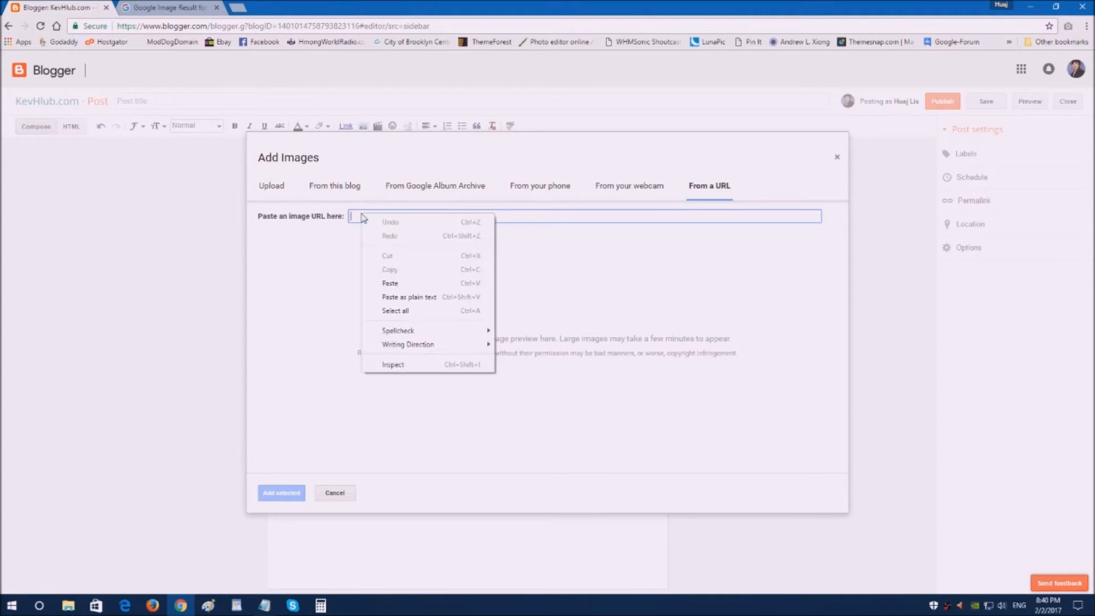
click(390, 283)
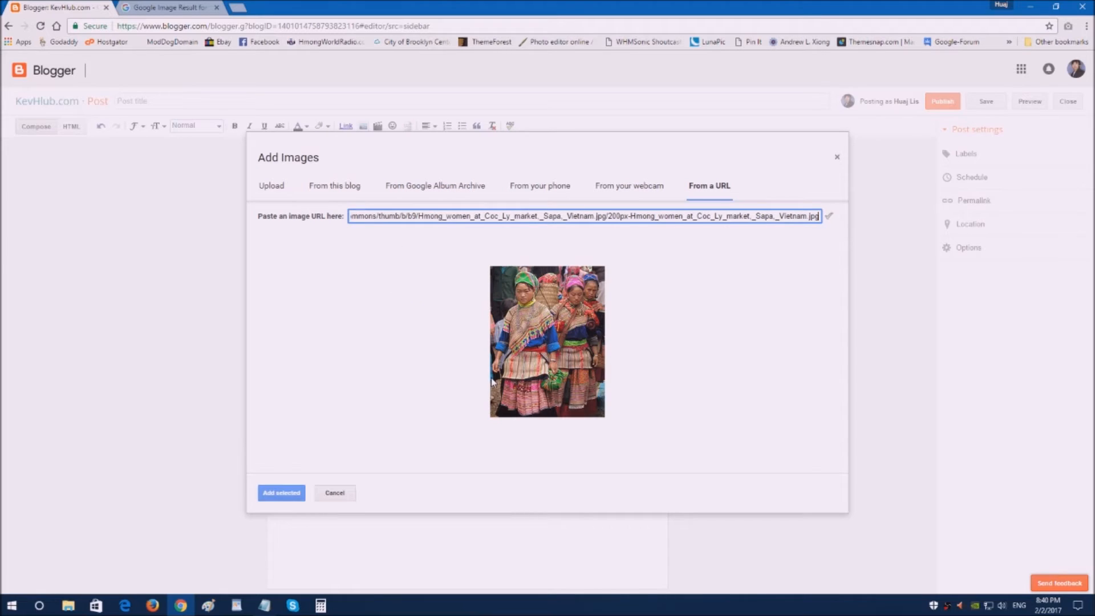
click(279, 495)
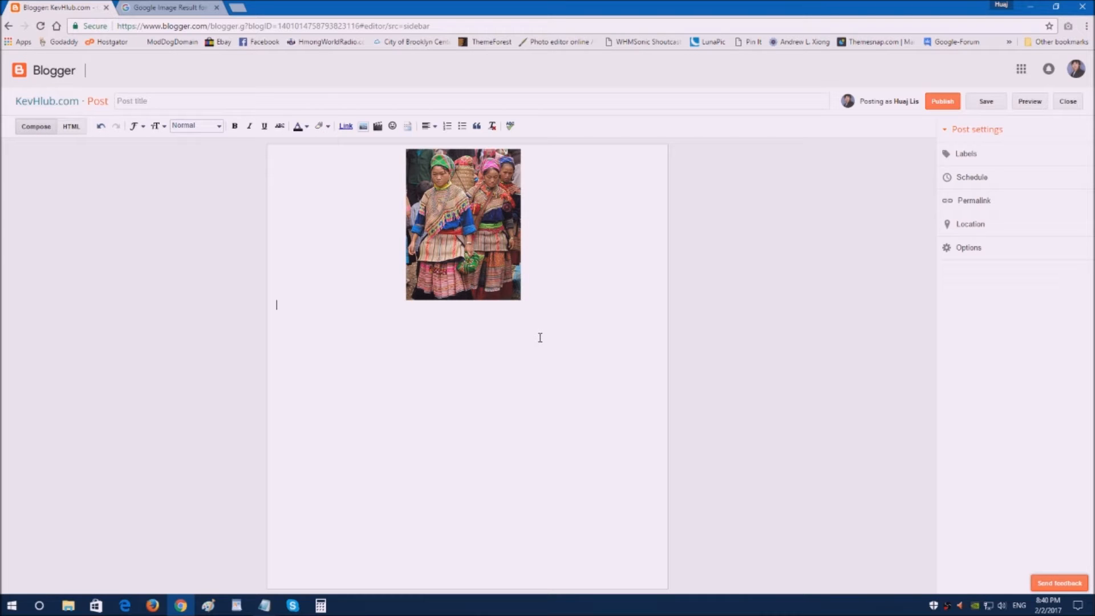
Below the picture, write three lines of Hmong text starting "Nob yog peb kwv tij Hmoob nyob nyab laj teb." and ending "Ua tsaug.".
text(Nob yog peb kwv tij Hmoob nyob nyab laj teb.  Peb nco nej kawg.)
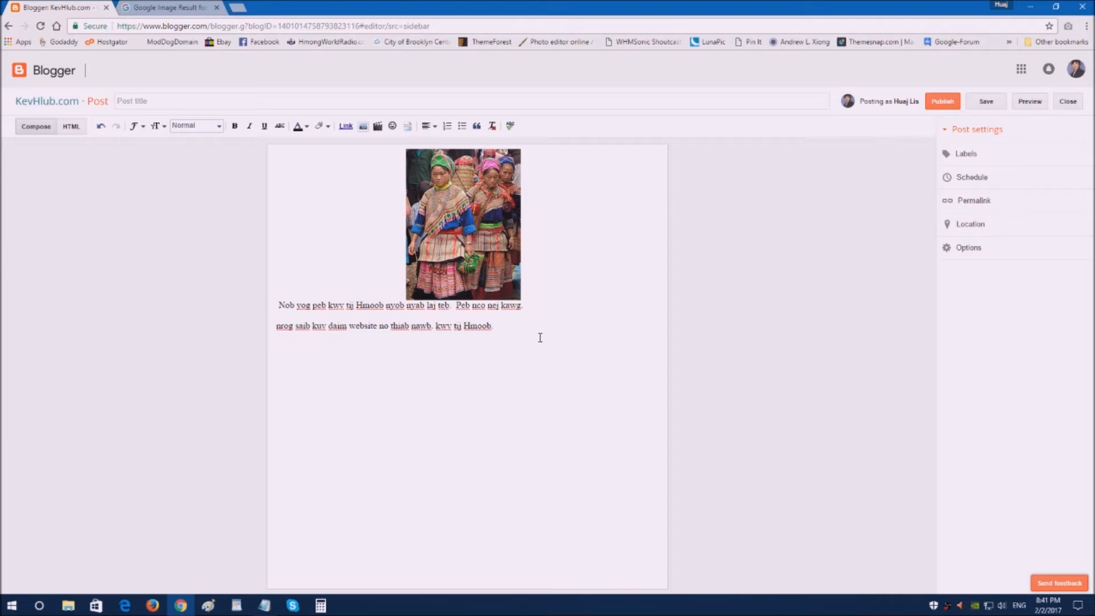
text(Ua tsaug.)
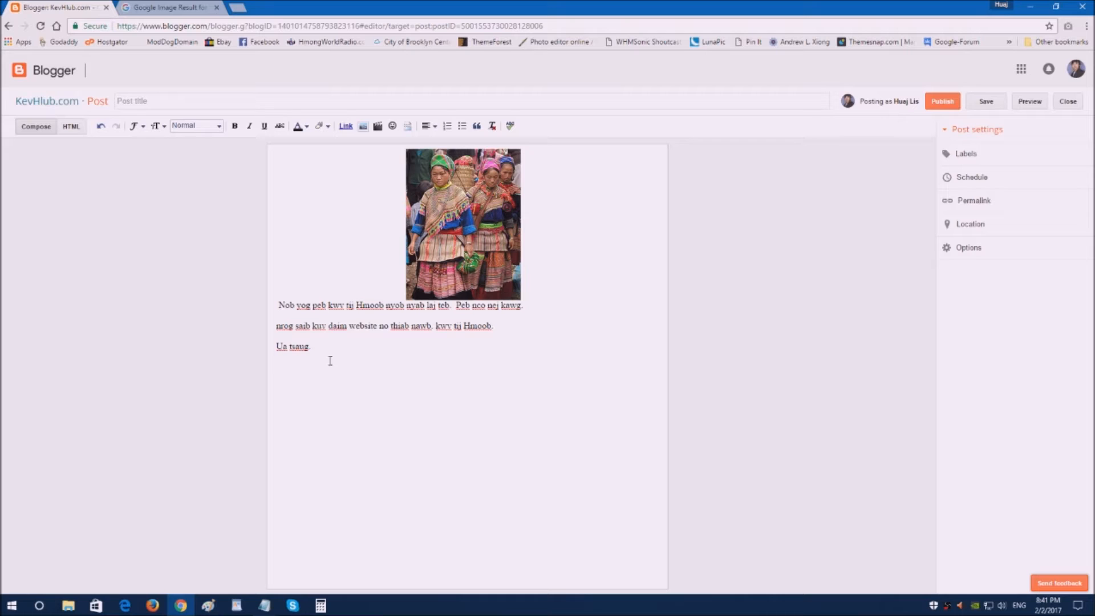
key(Return)
Search YouTube for "hmong" and insert the video "Hmong lao new year vientiane 2017" below the post's text.
click(378, 126)
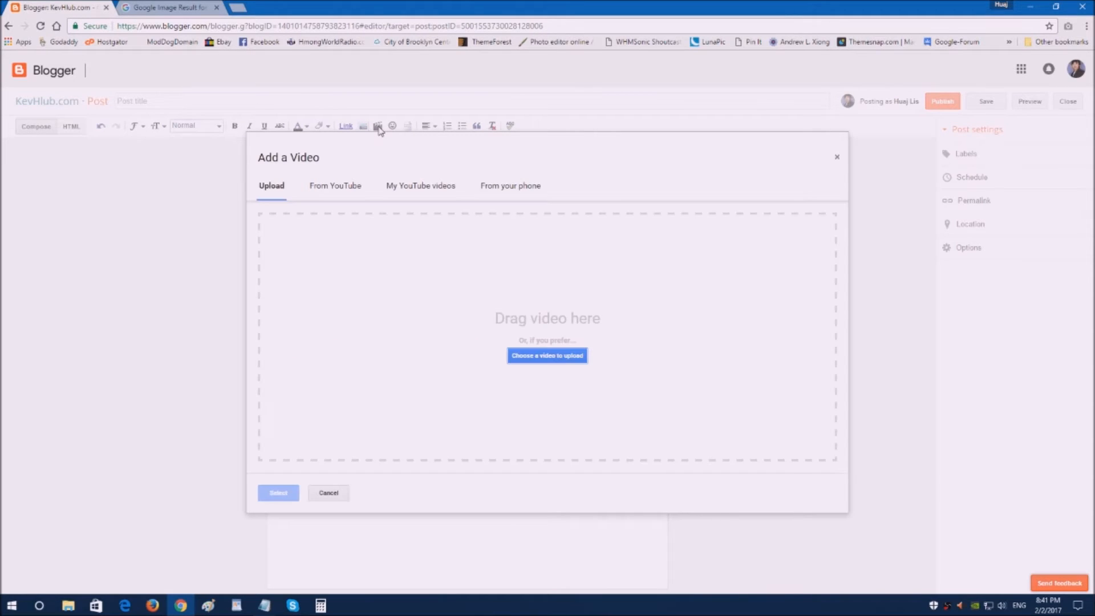
click(339, 190)
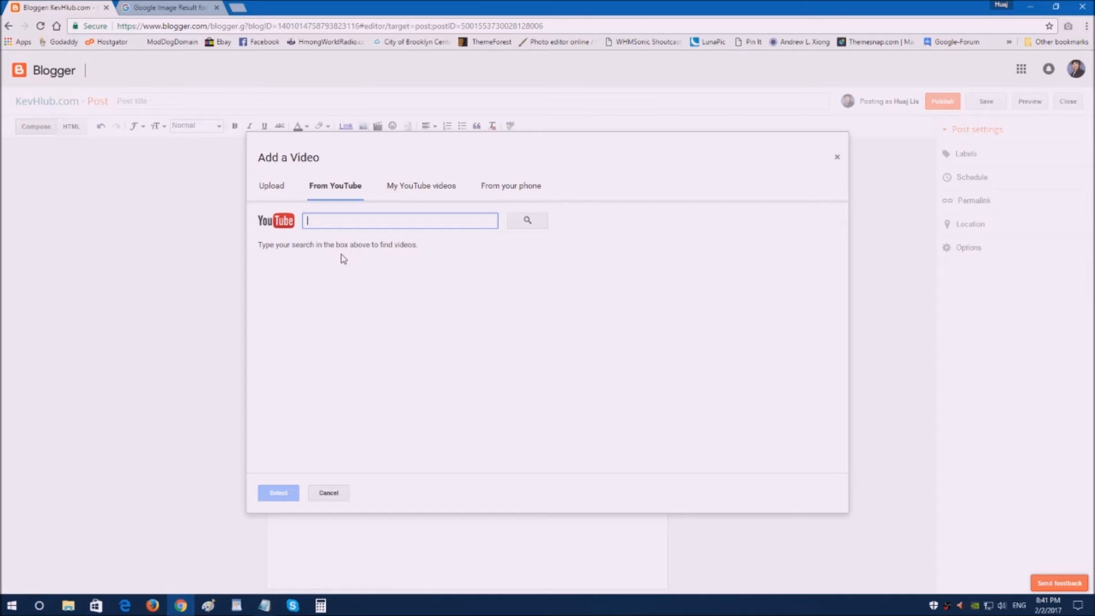
text(hmong)
key(Return)
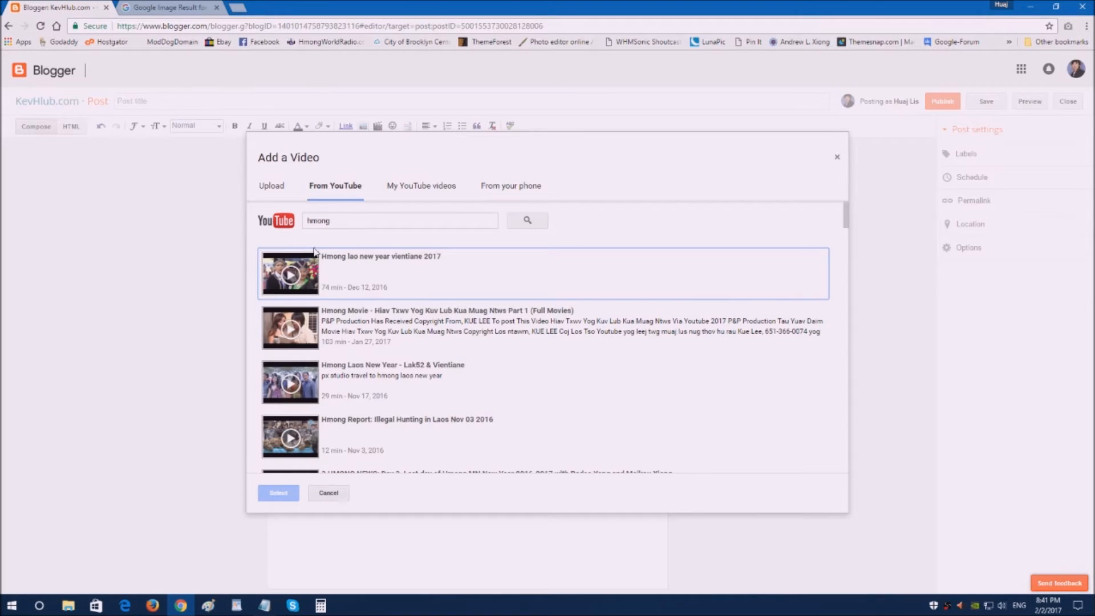
click(348, 269)
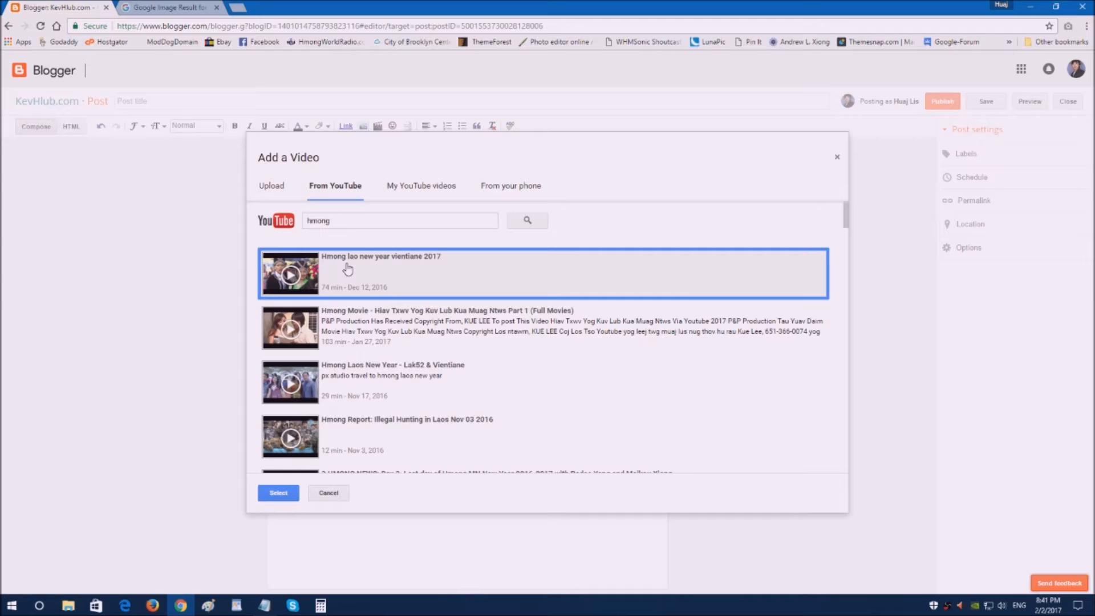
click(276, 494)
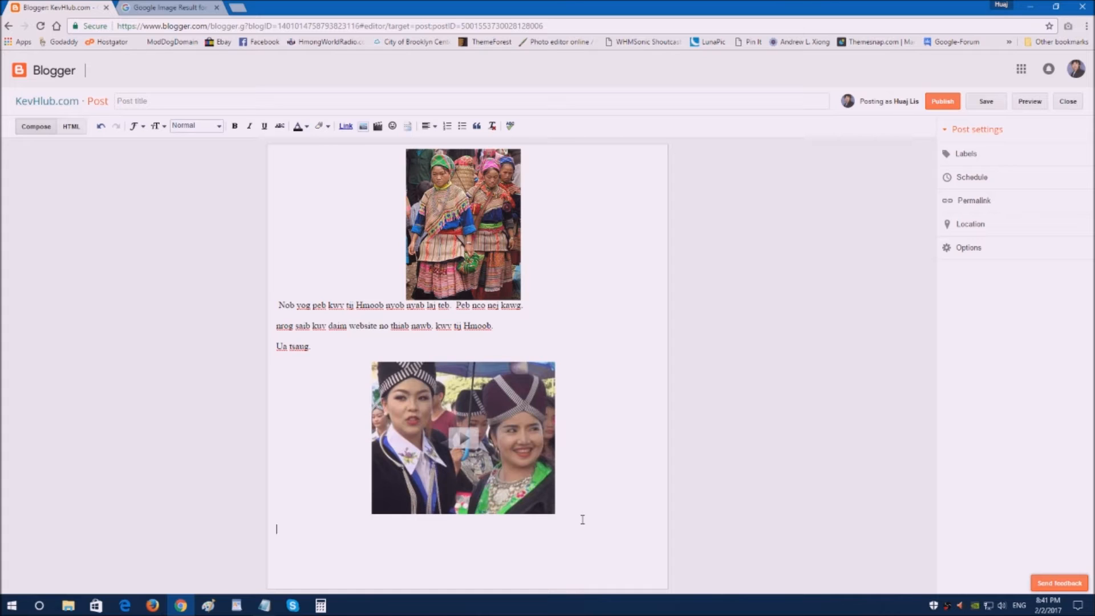
text(mus saib kuv lwm lub website)
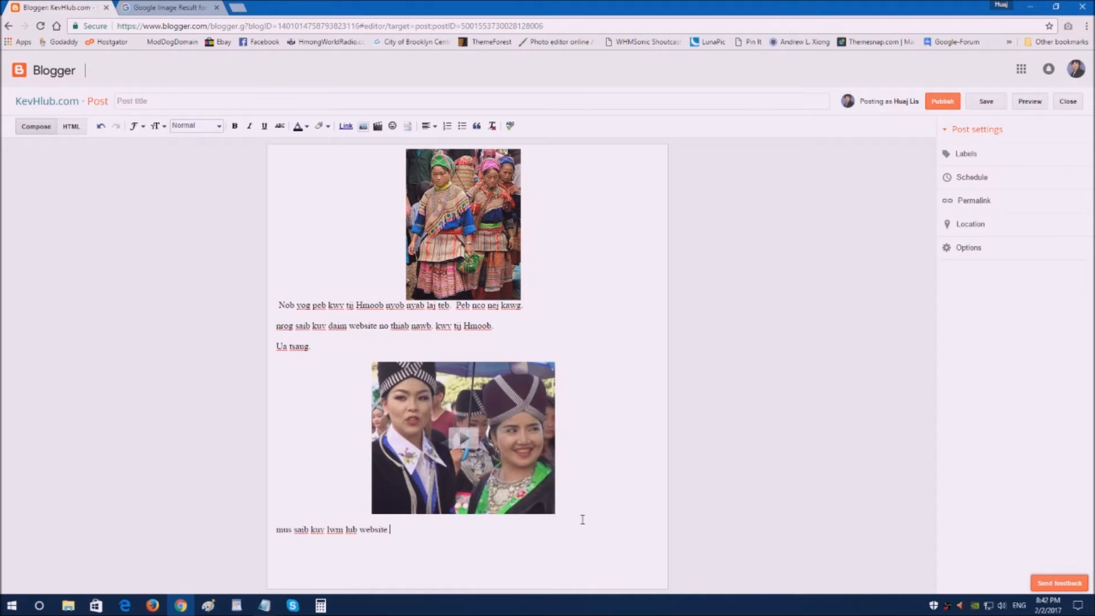
text(...Nias ntawm no)
drag(394, 530, 451, 530)
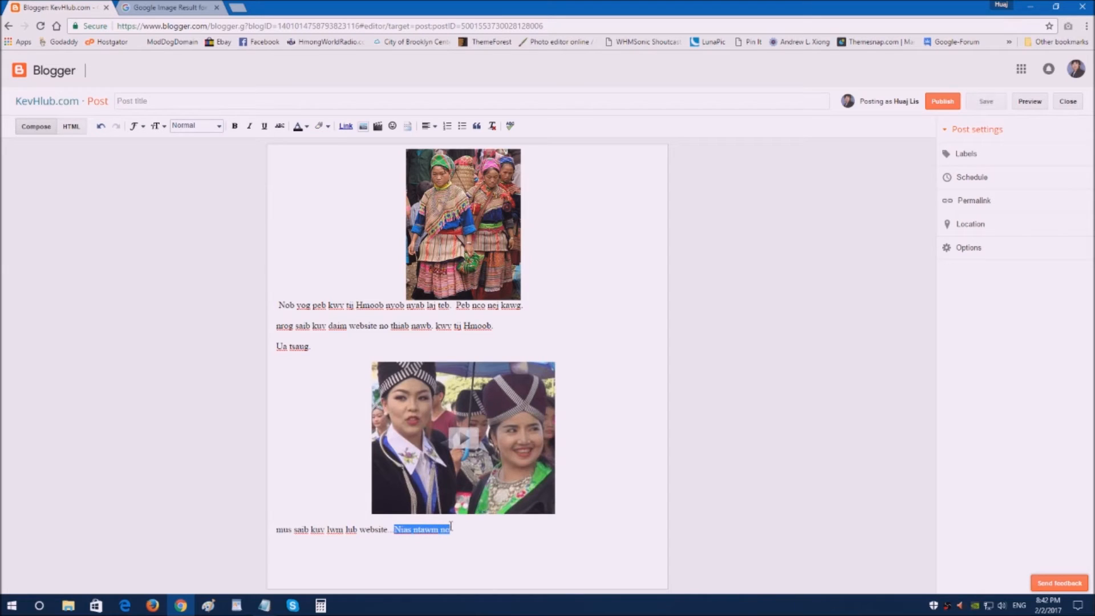
click(346, 127)
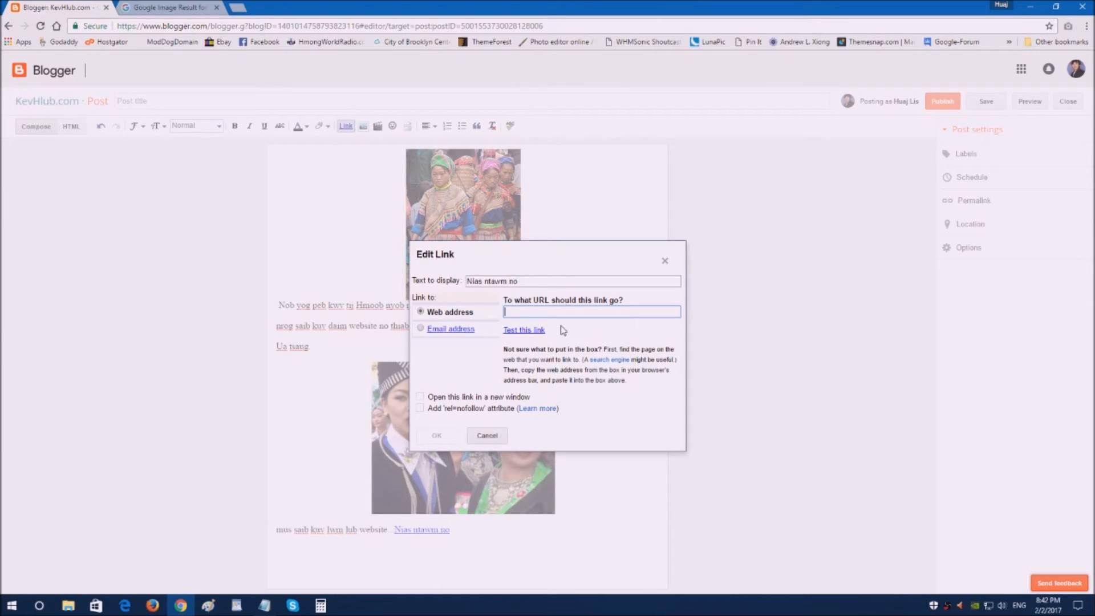
text(http://)
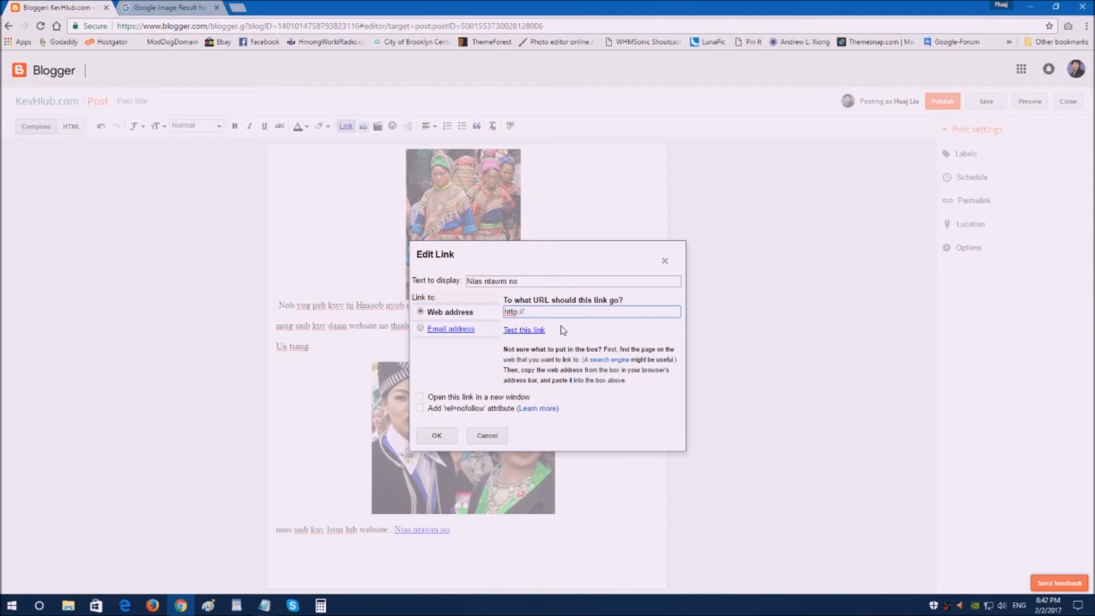
text(3hmongraido.com)
click(421, 399)
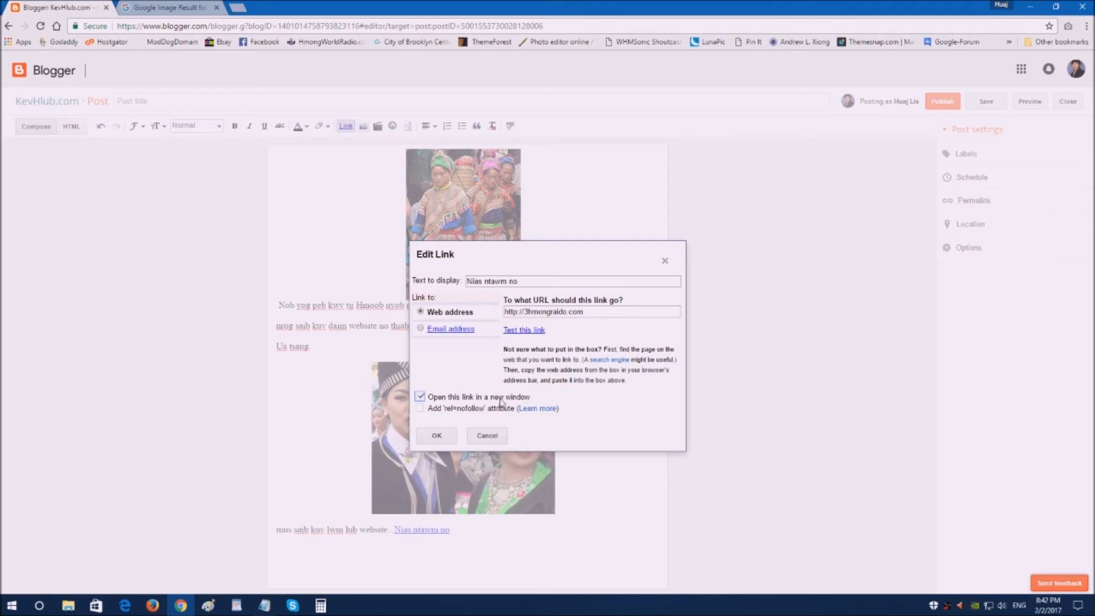
click(436, 437)
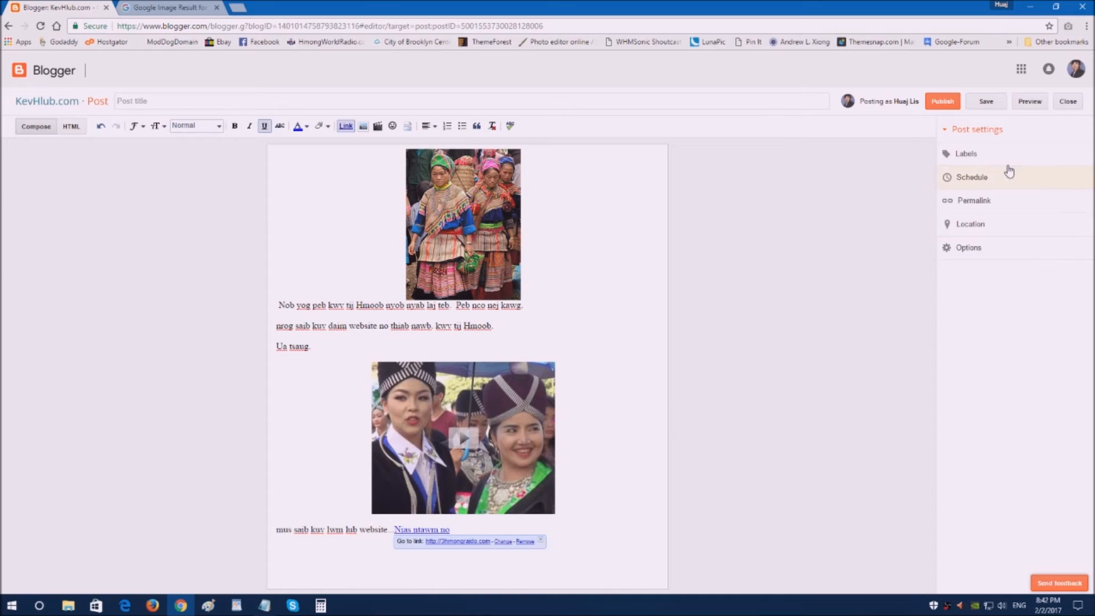
Publish the post without sharing it on Google+.
click(944, 103)
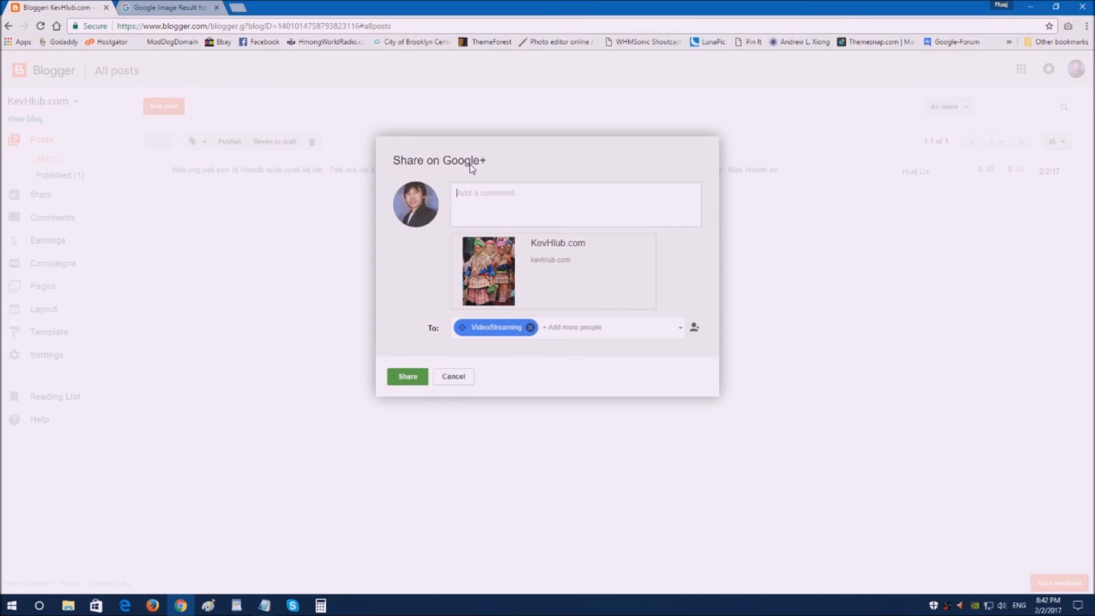
click(453, 377)
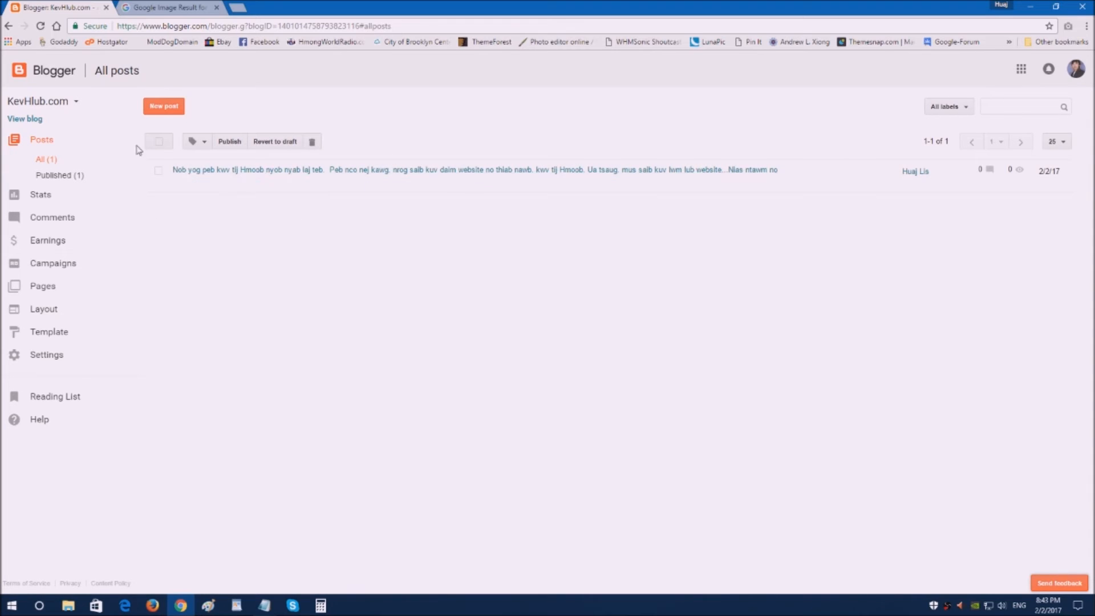
View the live KevHlub.com blog and check the published post's picture, text, video and link, and the blog's web address.
click(25, 119)
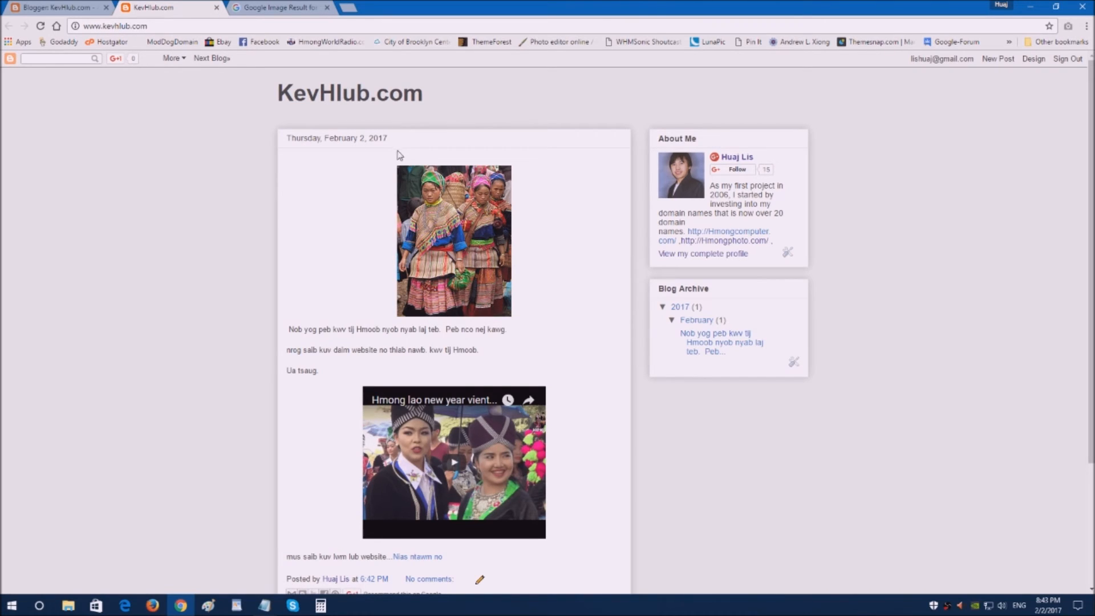
scroll(388, 260, down, 3)
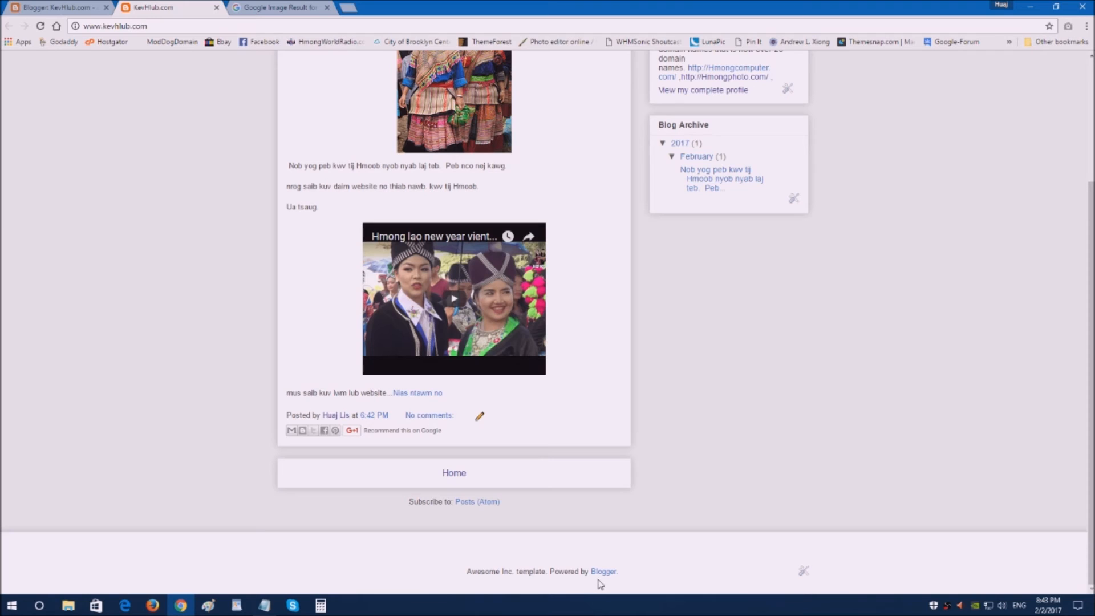
scroll(275, 123, up, 3)
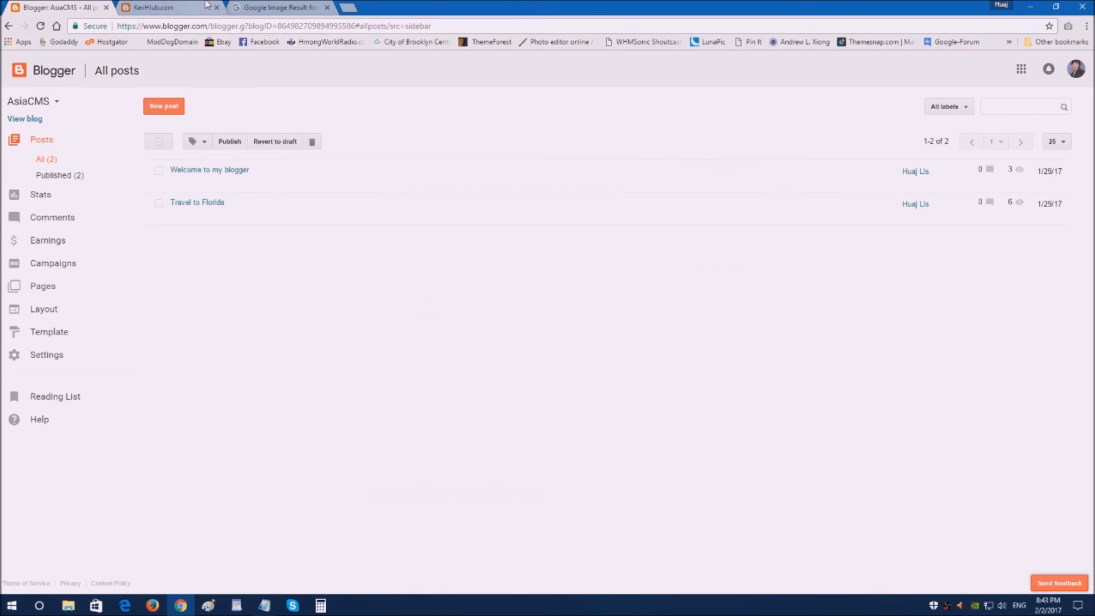
click(193, 9)
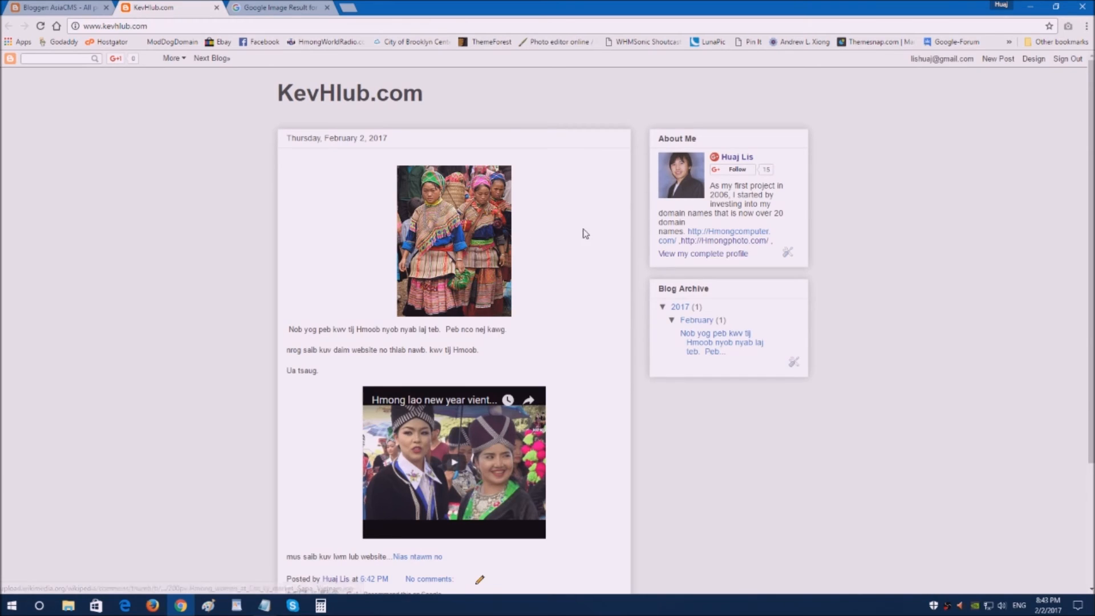
scroll(621, 380, down, 3)
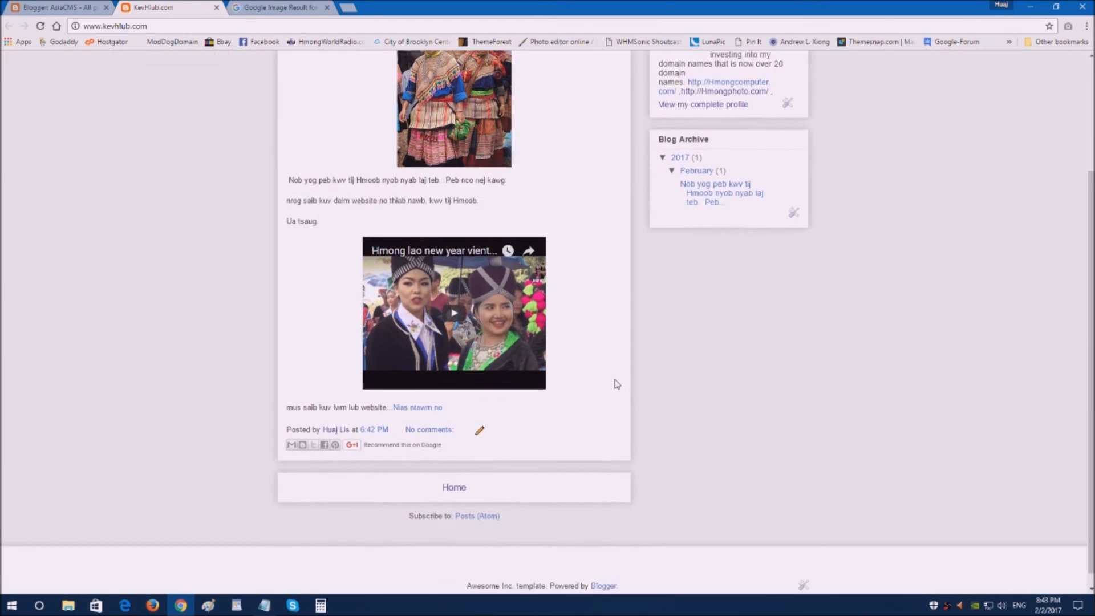
scroll(612, 383, up, 3)
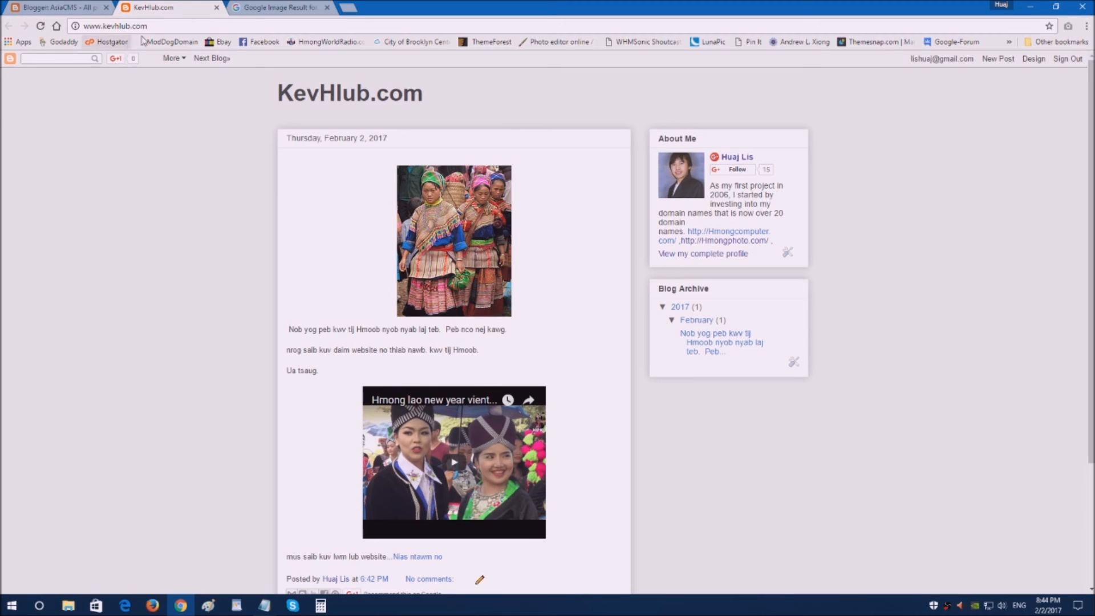
drag(154, 26, 80, 32)
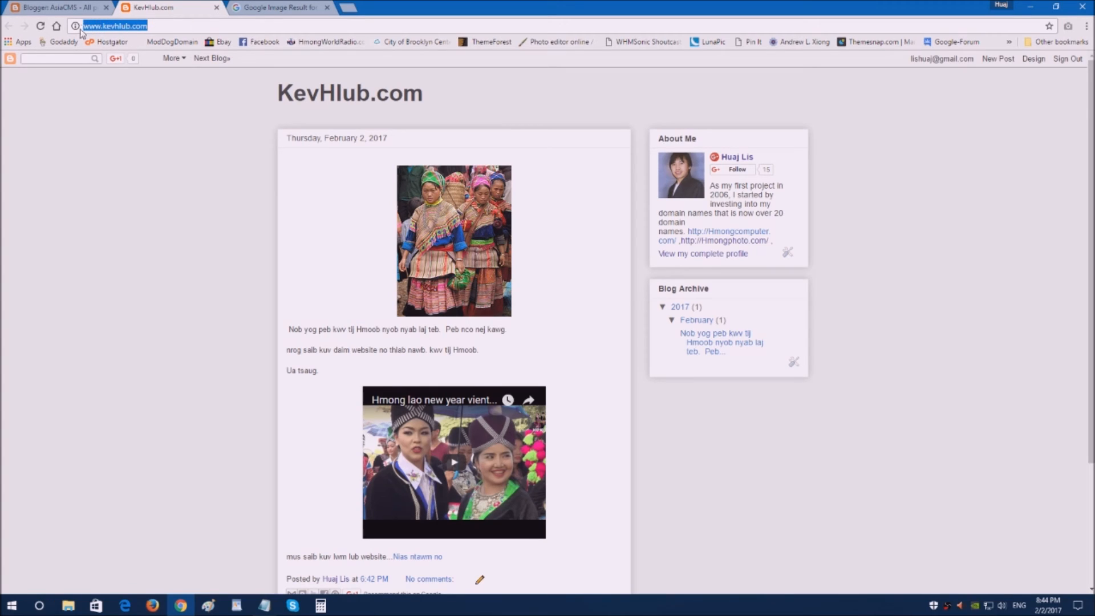
click(188, 27)
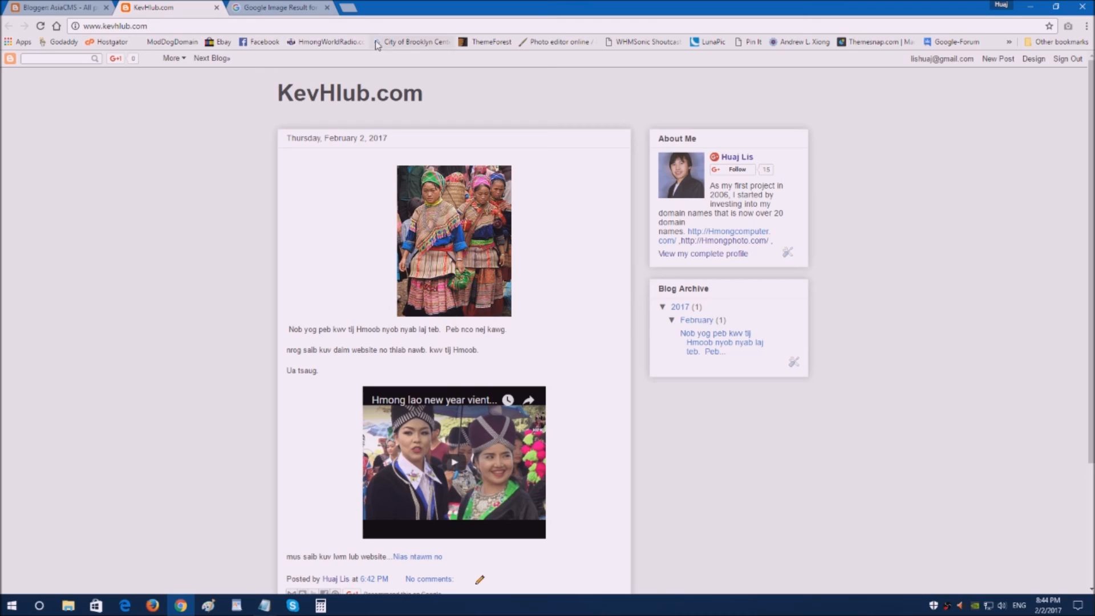
Visit the next blog from KevHlub.com to compare its blogspot.com address with the custom domain, return, and close the blog's tab.
click(348, 8)
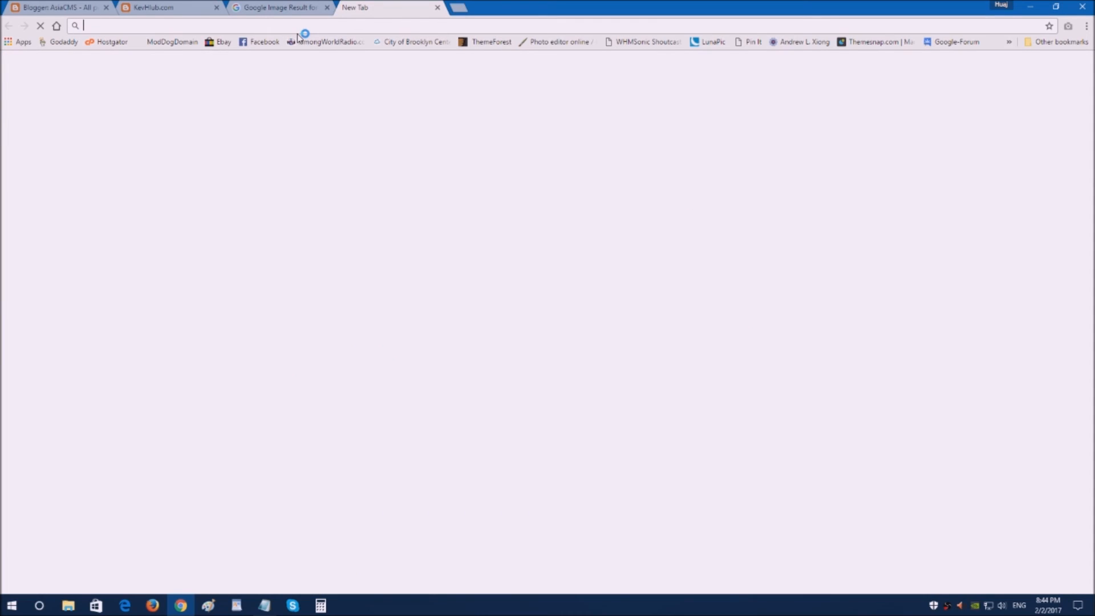
click(204, 59)
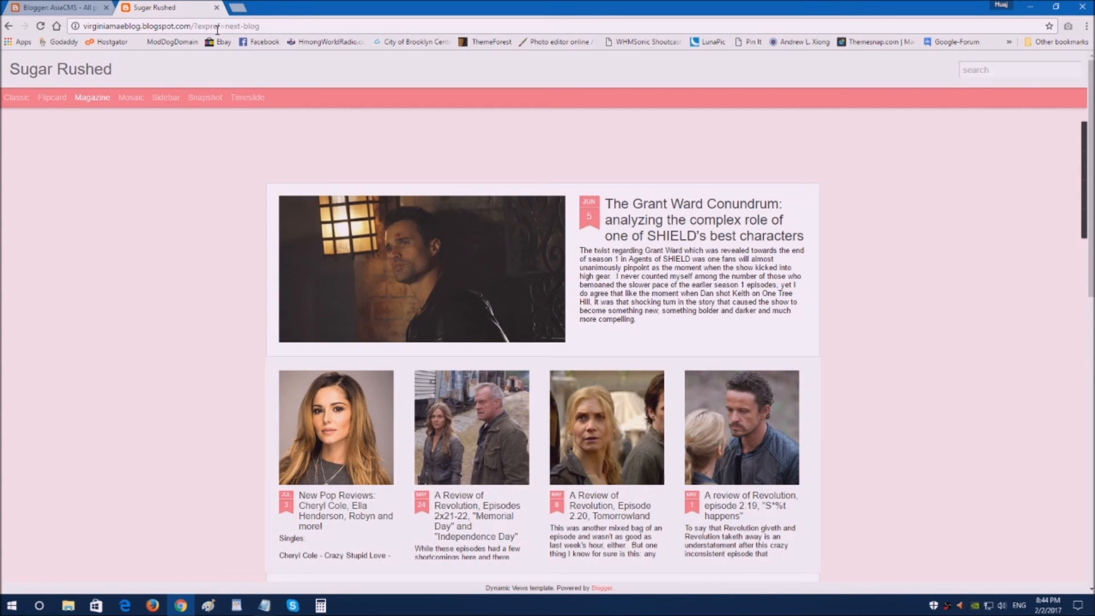
double_click(141, 26)
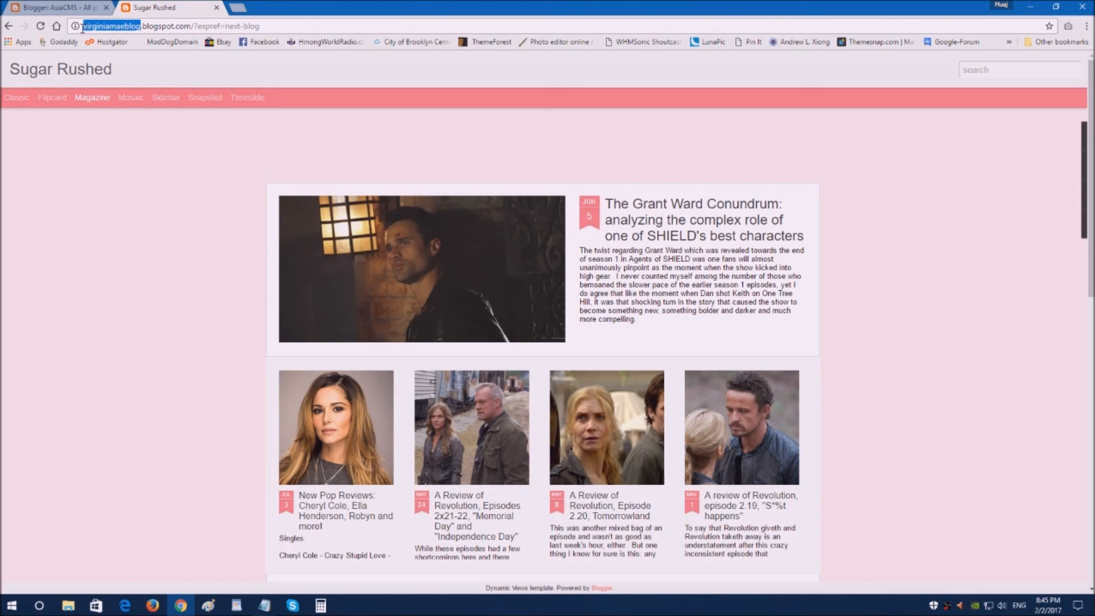
double_click(147, 26)
click(116, 26)
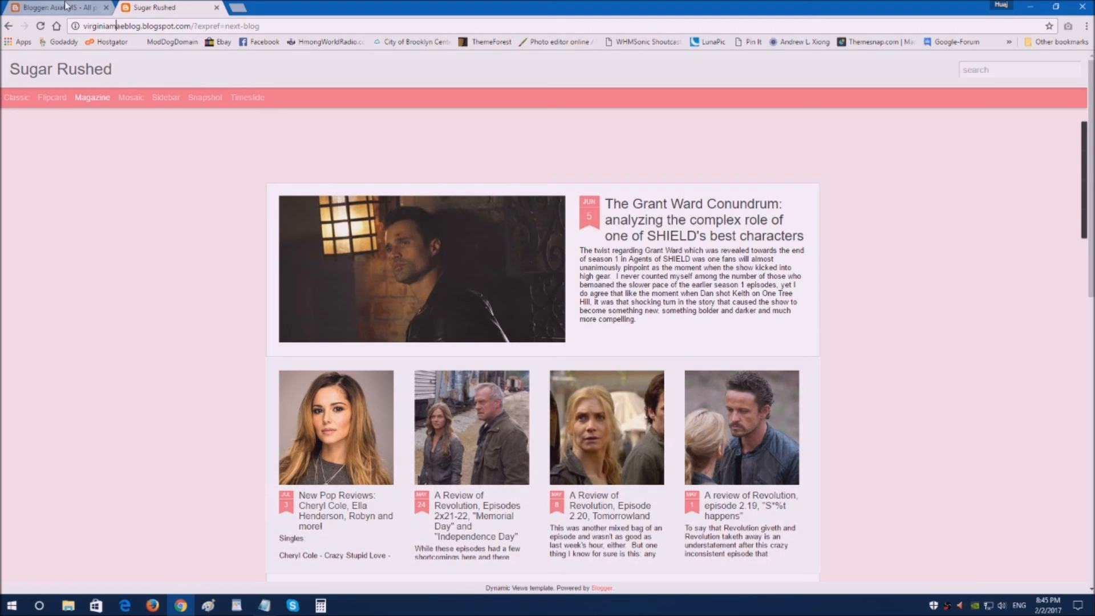
click(8, 26)
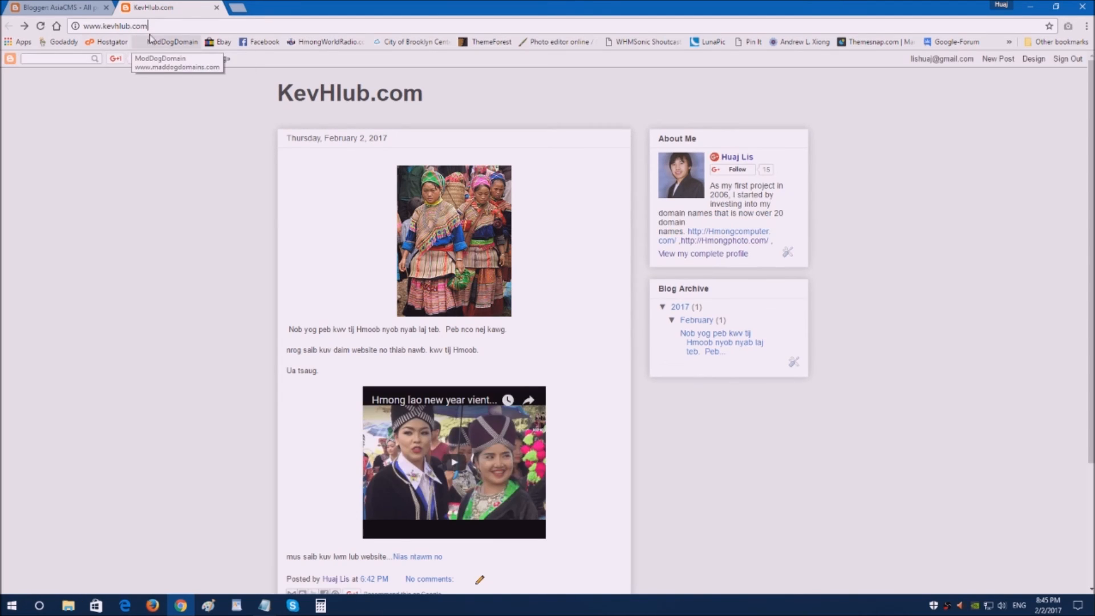
click(217, 7)
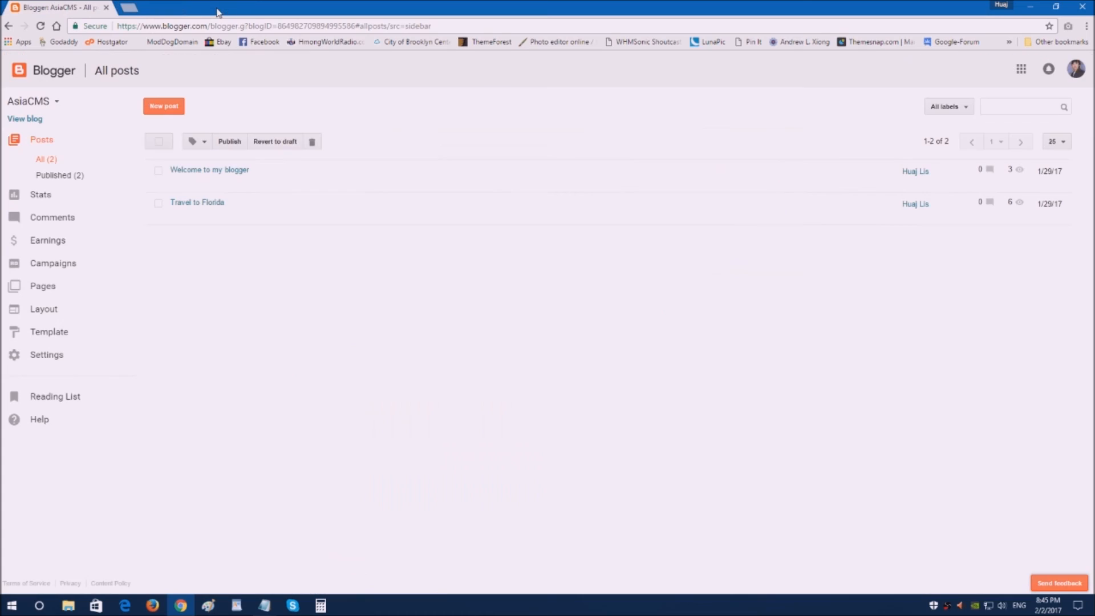